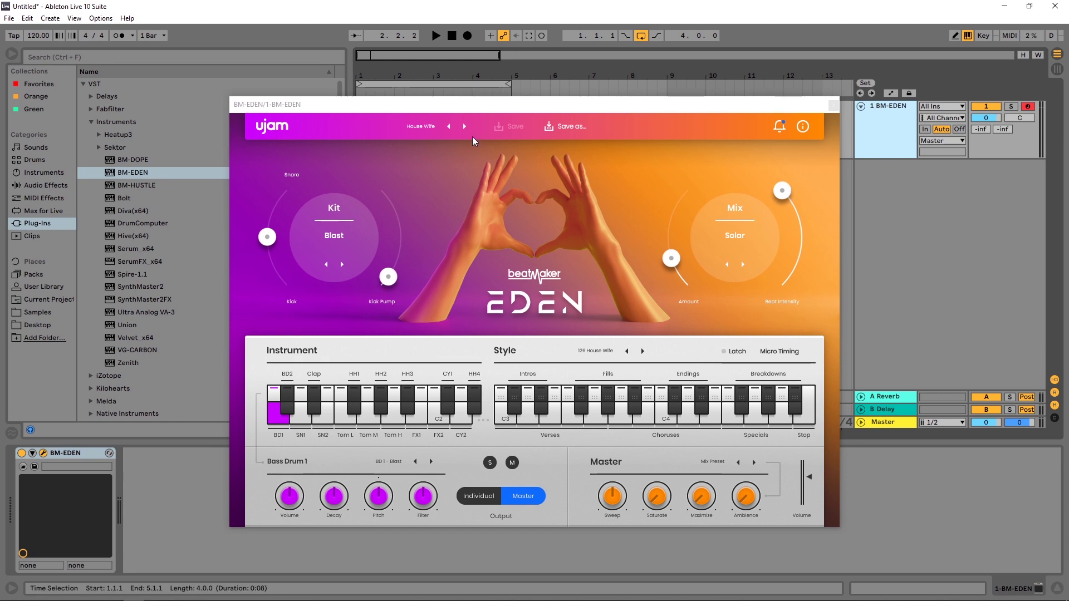
# Drag the BM-EDEN plugin window lower and further right over the arrangement.
pyautogui.moveTo(470, 108); pyautogui.dragTo(525, 156)
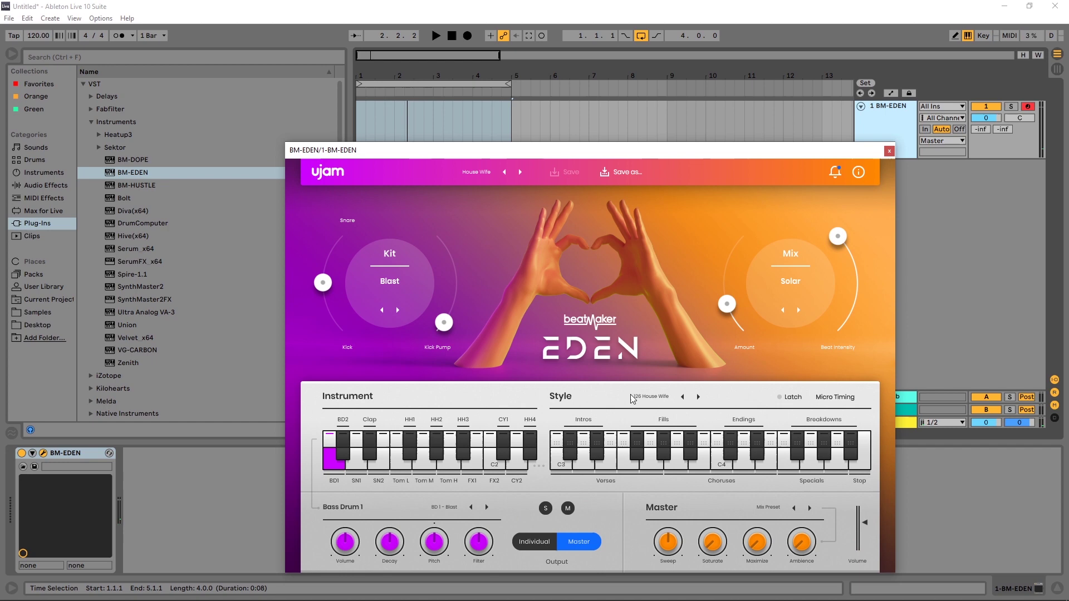
# Audition EDEN's Verses style pattern and focus the BM-EDEN track.
pyautogui.click(626, 452)
pyautogui.click(628, 474)
pyautogui.click(508, 121)
# Insert a MIDI clip over the selected bars with one long F3 note across bars 1–5, and play it.
pyautogui.rightClick(398, 108)
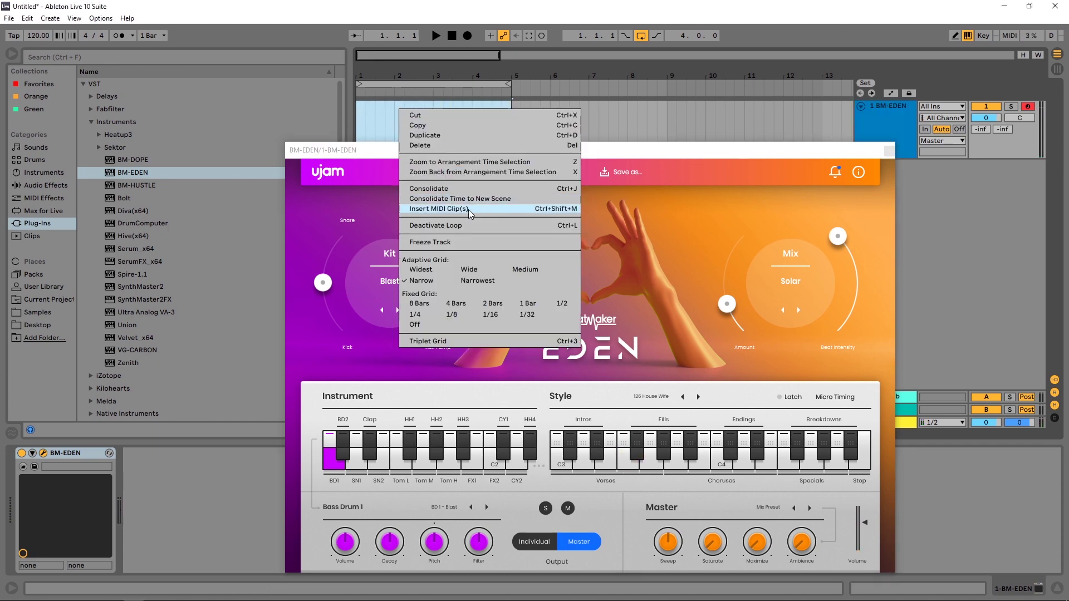
pyautogui.click(468, 209)
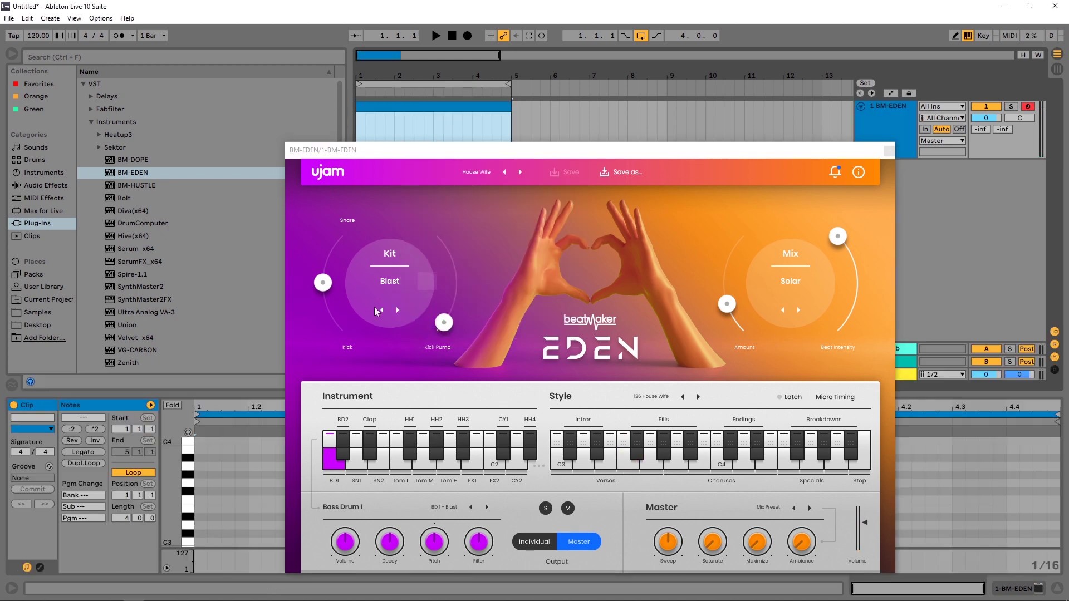
pyautogui.click(204, 500)
pyautogui.moveTo(213, 500); pyautogui.dragTo(1020, 500)
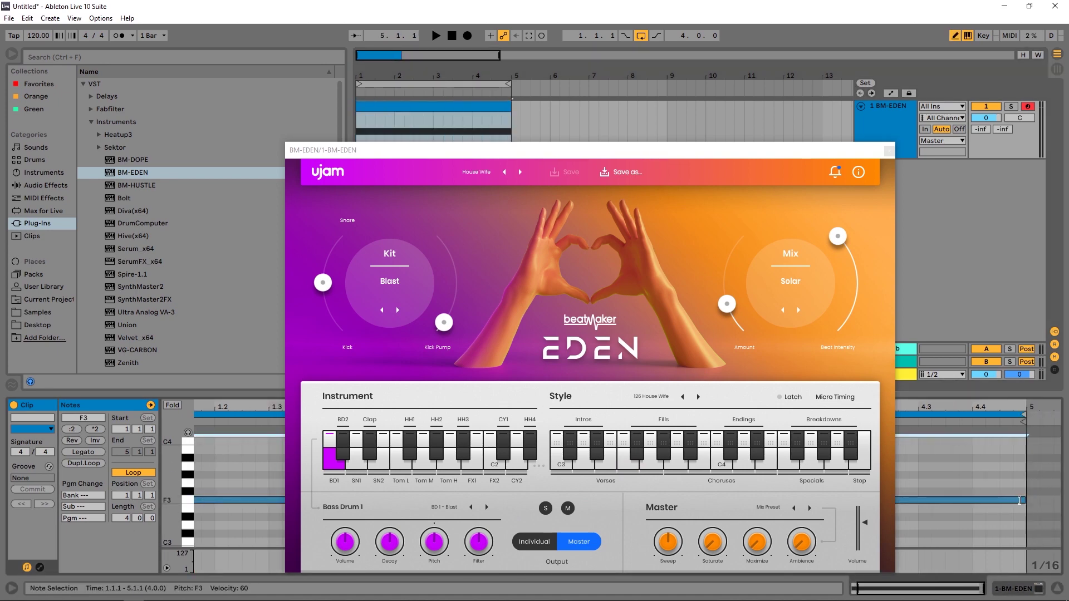
pyautogui.press('space')
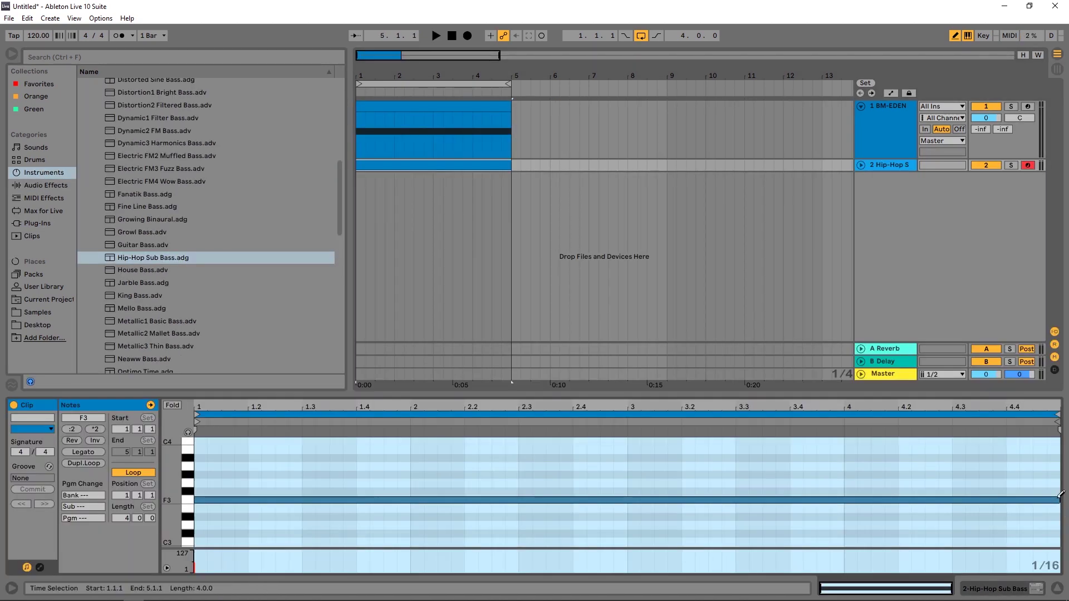
# Add a four-bar MIDI clip to the Hip-Hop Sub Bass track and play it back.
pyautogui.doubleClick(220, 455)
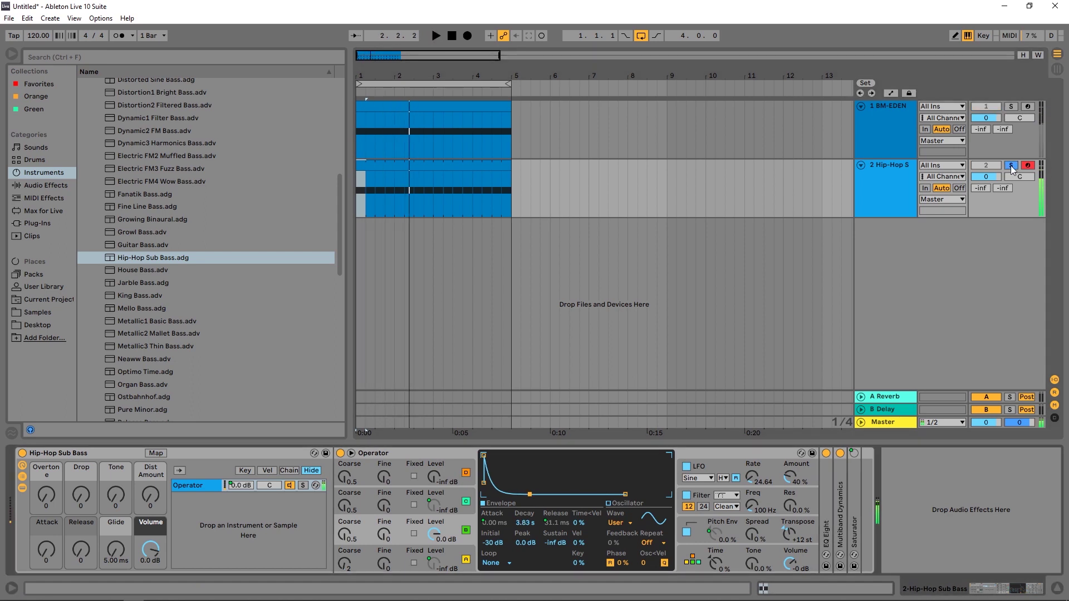
pyautogui.press('space')
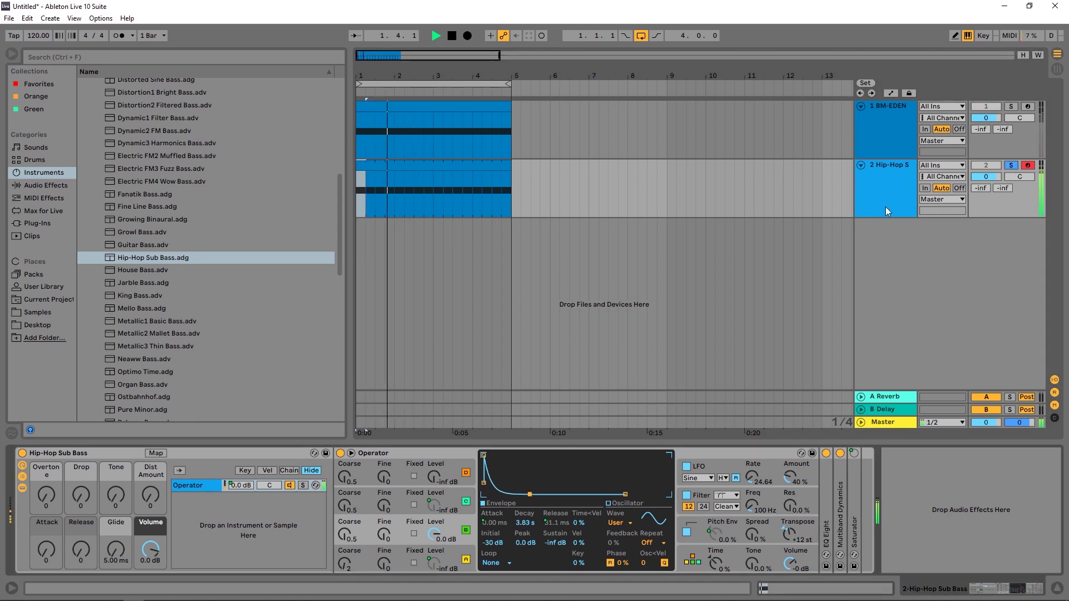
pyautogui.press('space')
# Solo the BM-EDEN track and play the arrangement from the start.
pyautogui.click(891, 125)
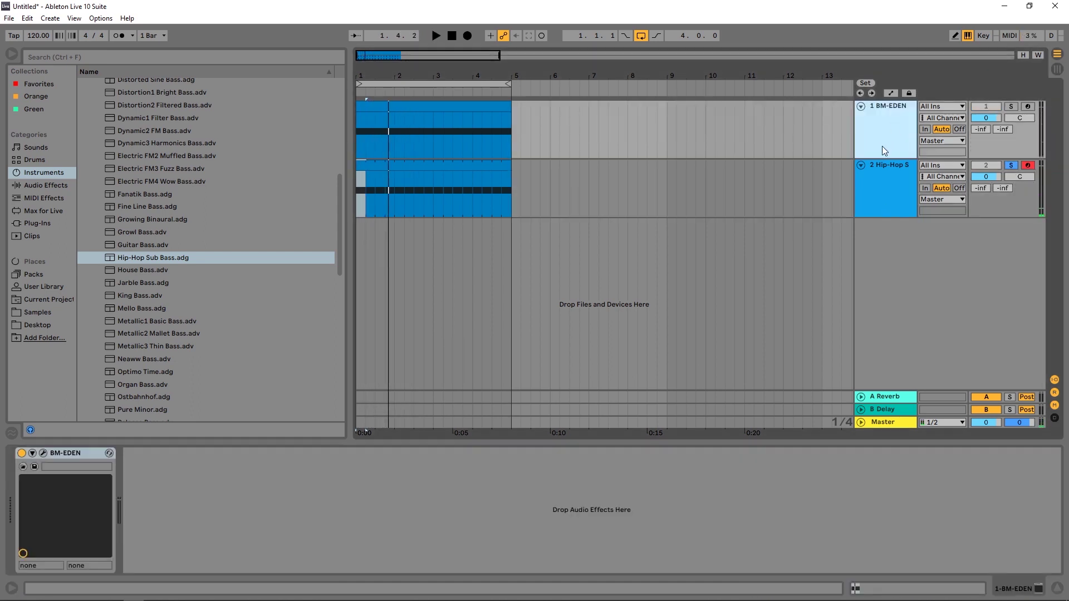
pyautogui.click(1011, 106)
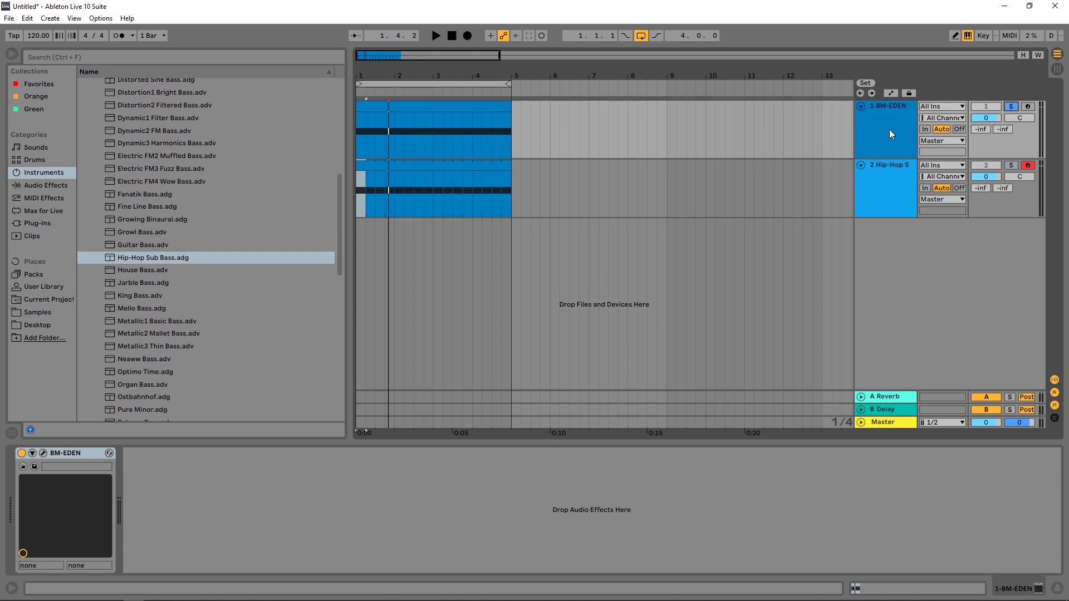
pyautogui.press('space')
pyautogui.press('space')
# Add a Compressor to the sub bass, sidechained from 1-BM-EDEN.
pyautogui.click(44, 186)
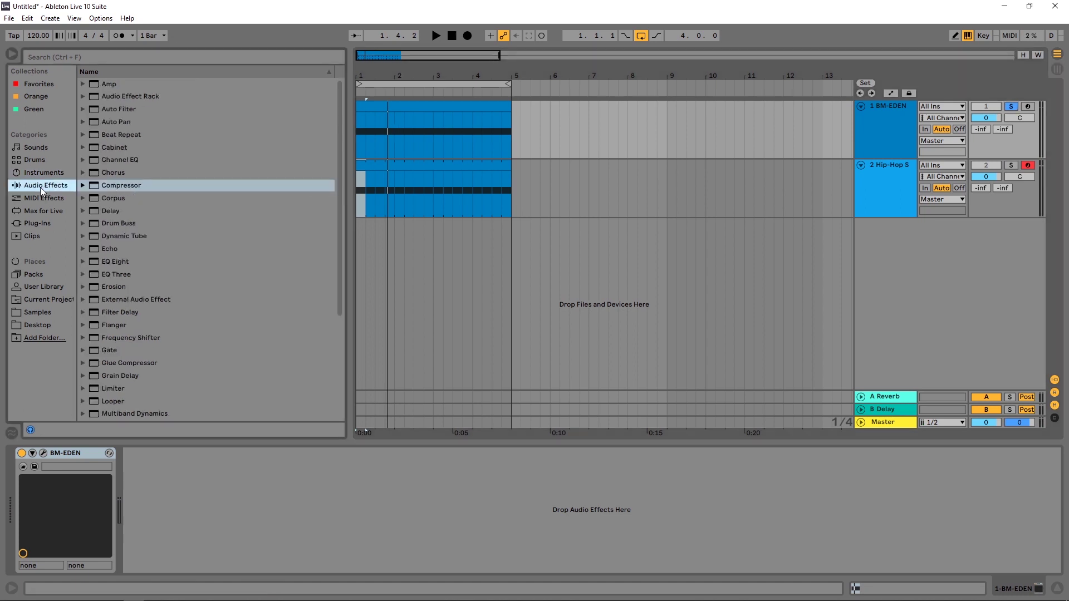
pyautogui.moveTo(103, 192); pyautogui.dragTo(452, 201)
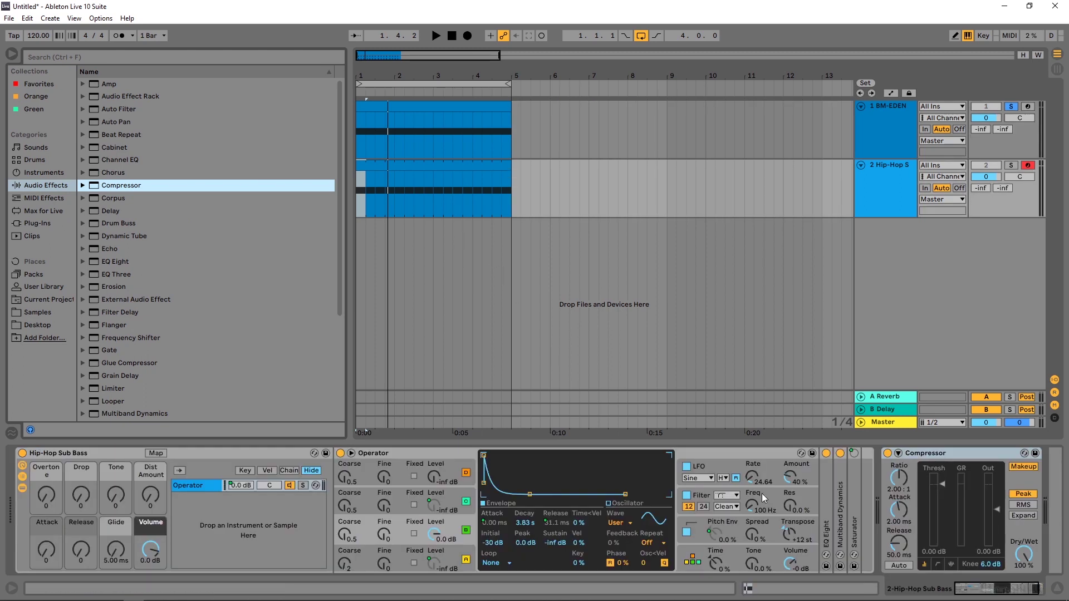
pyautogui.click(898, 453)
pyautogui.click(916, 484)
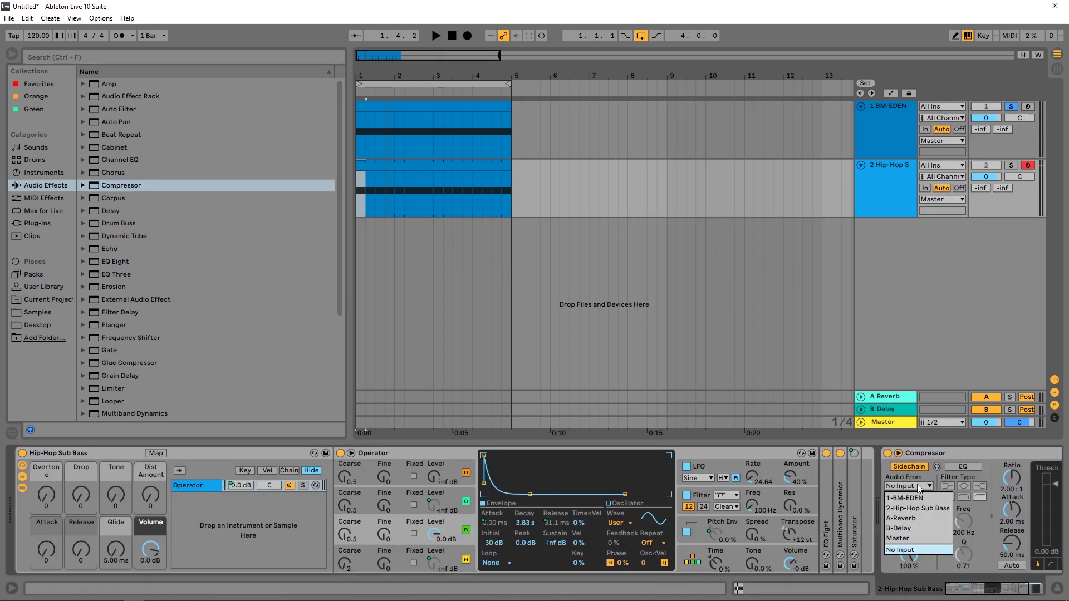
pyautogui.click(912, 498)
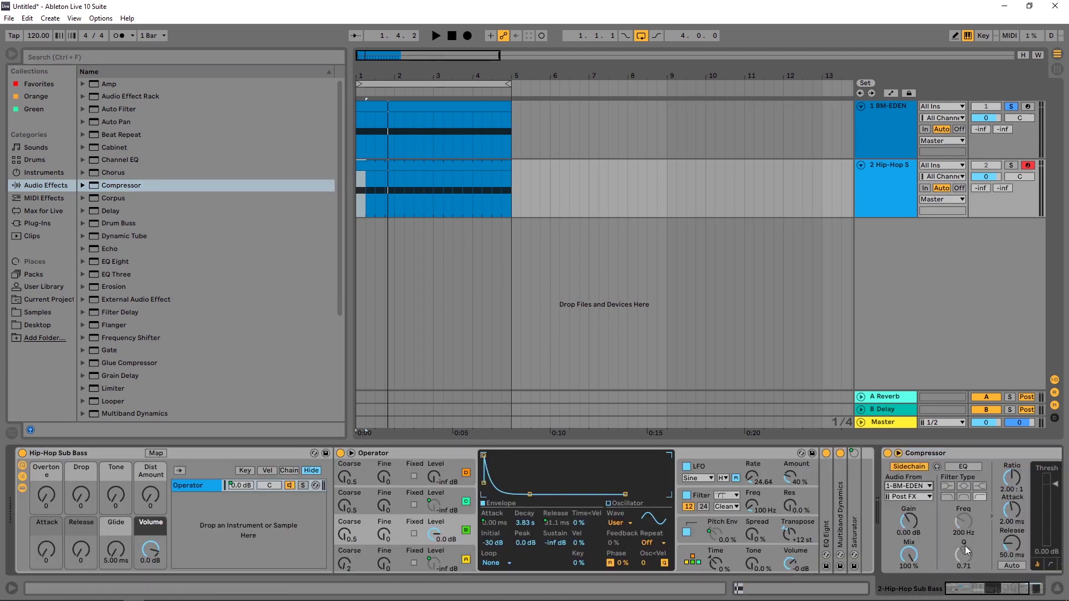
# Lowpass the sidechain at 93.3 Hz, adjust attack while listening, then insert a new audio track.
pyautogui.click(965, 590)
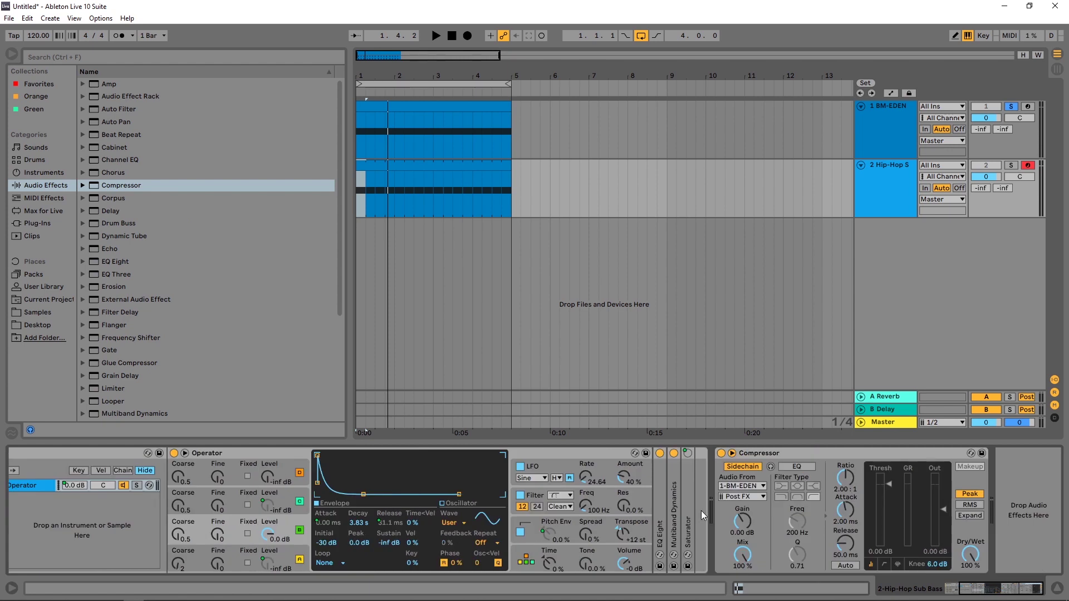
pyautogui.click(781, 497)
pyautogui.moveTo(798, 521); pyautogui.dragTo(797, 532)
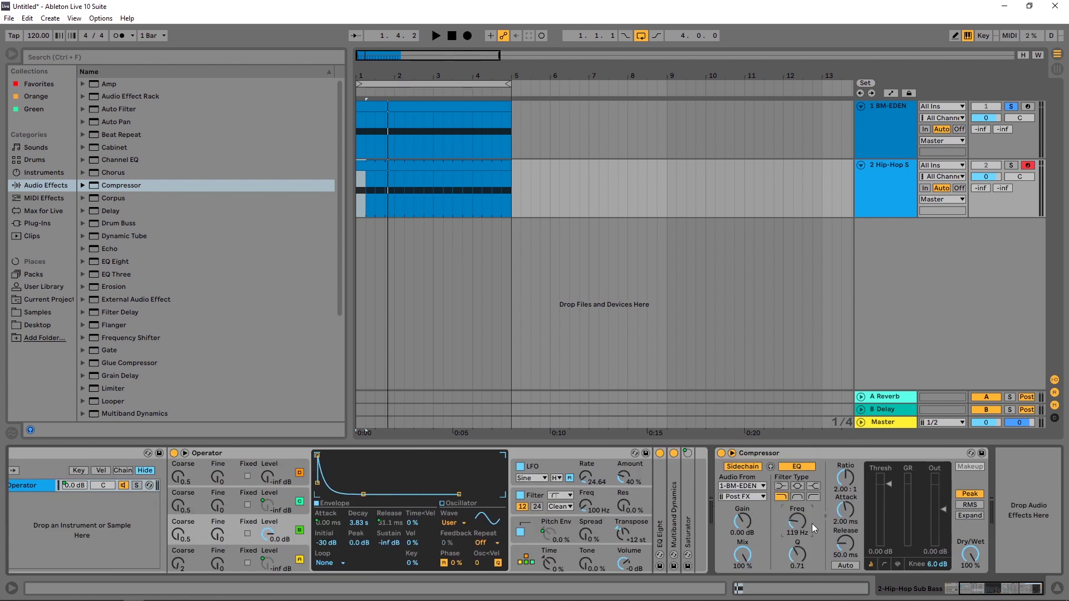
pyautogui.press('space')
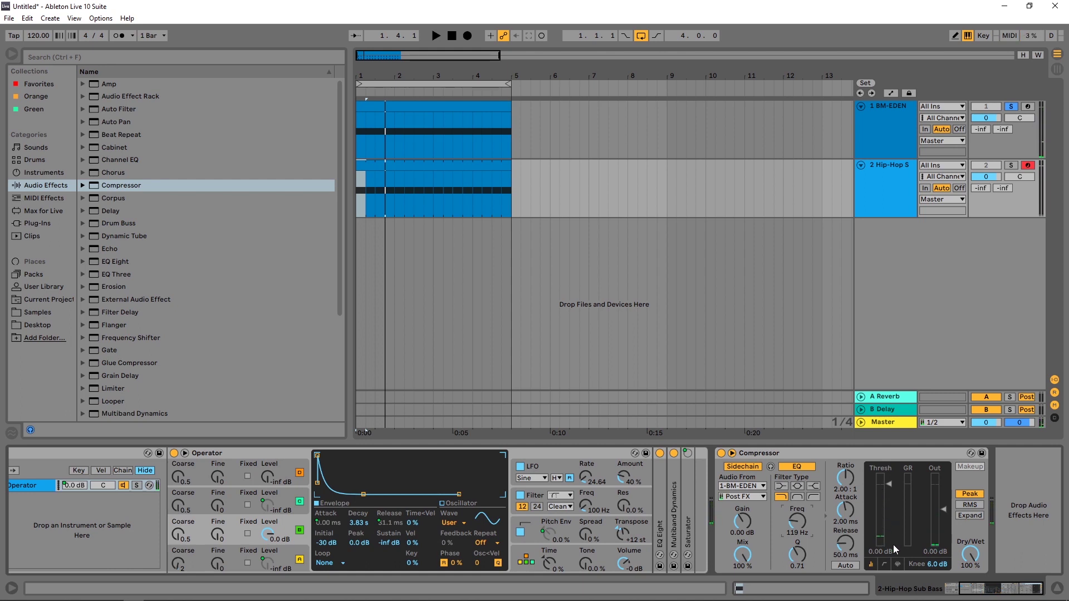
pyautogui.moveTo(845, 510); pyautogui.dragTo(845, 503)
pyautogui.press('space')
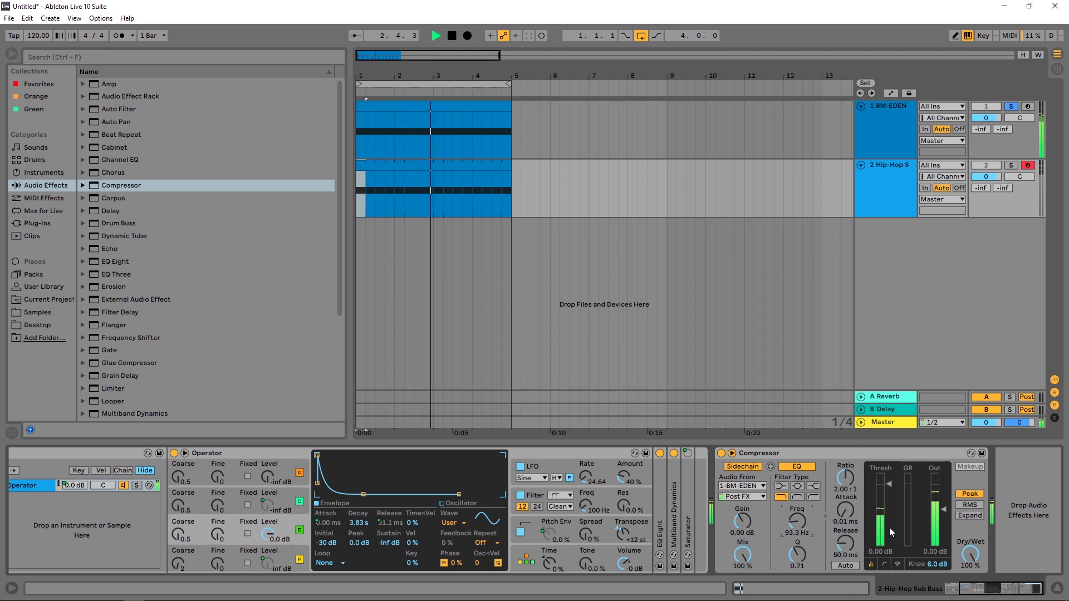
pyautogui.press('space')
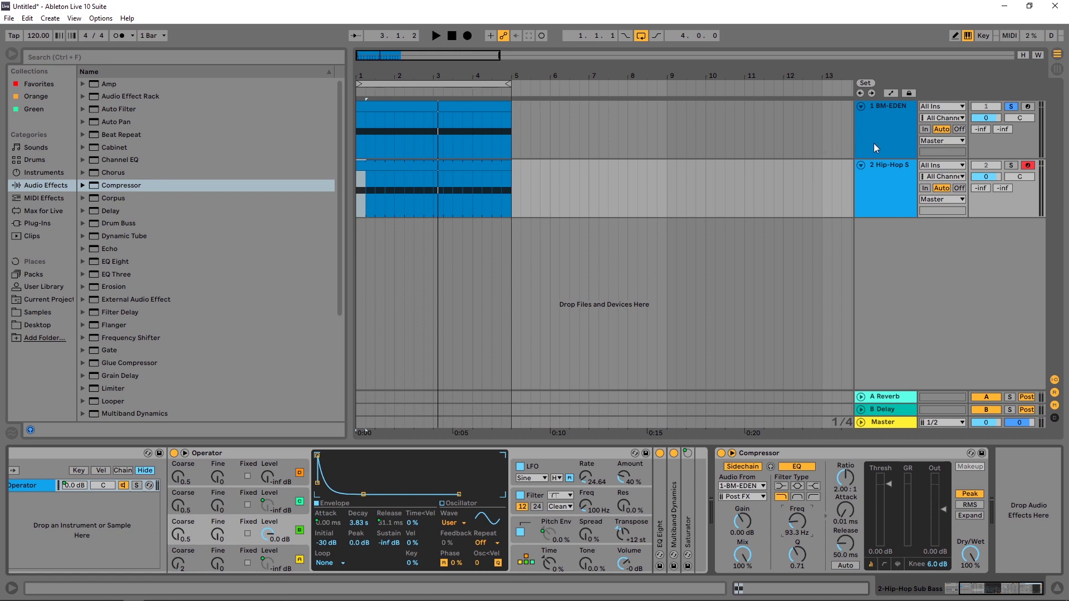
pyautogui.hotkey('ctrl', 't')
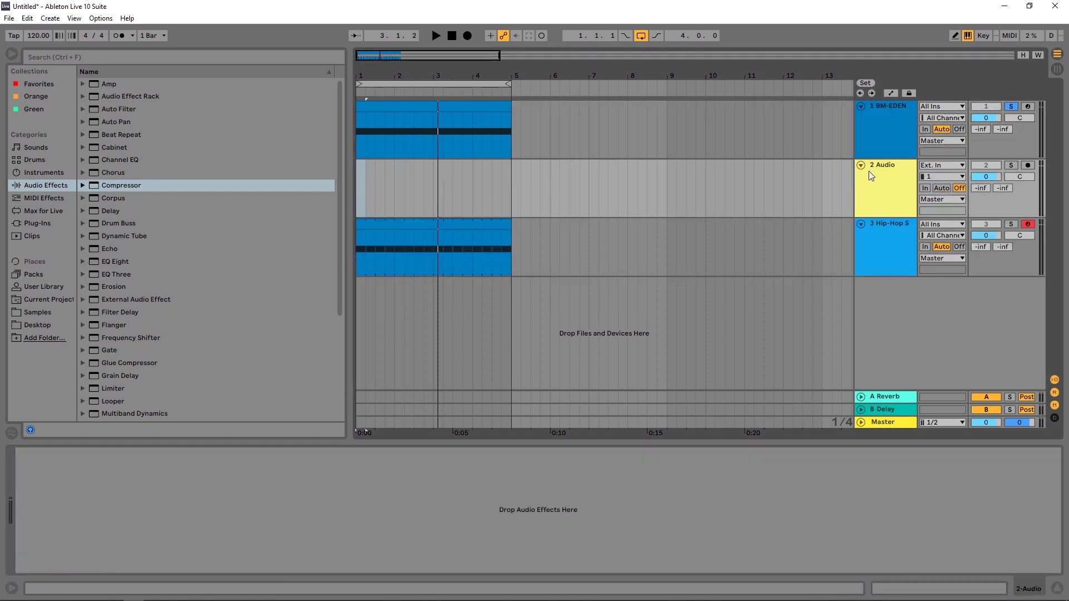
pyautogui.click(871, 139)
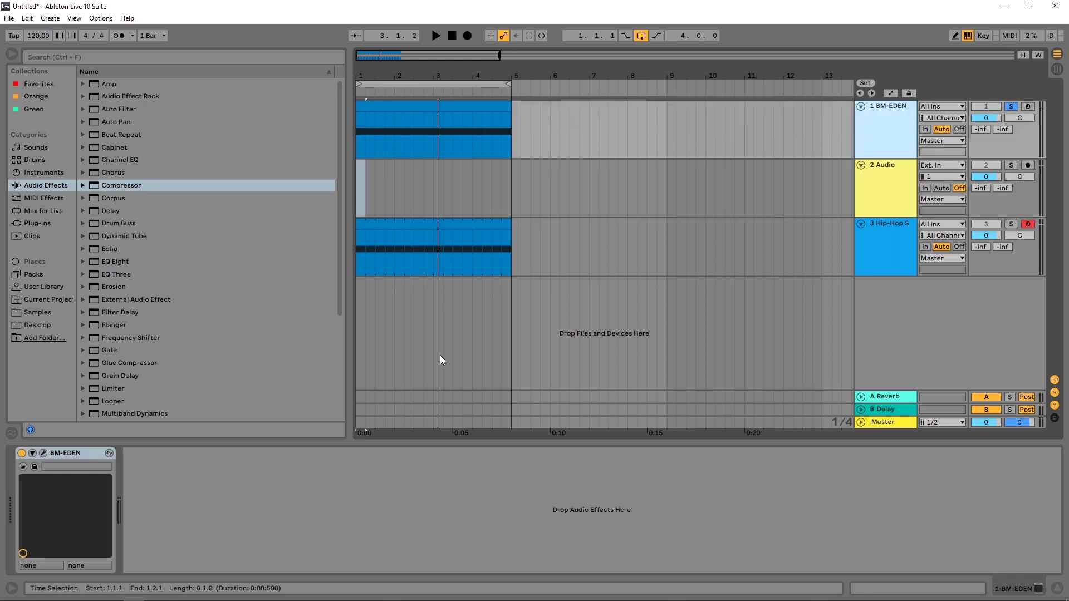
pyautogui.click(43, 453)
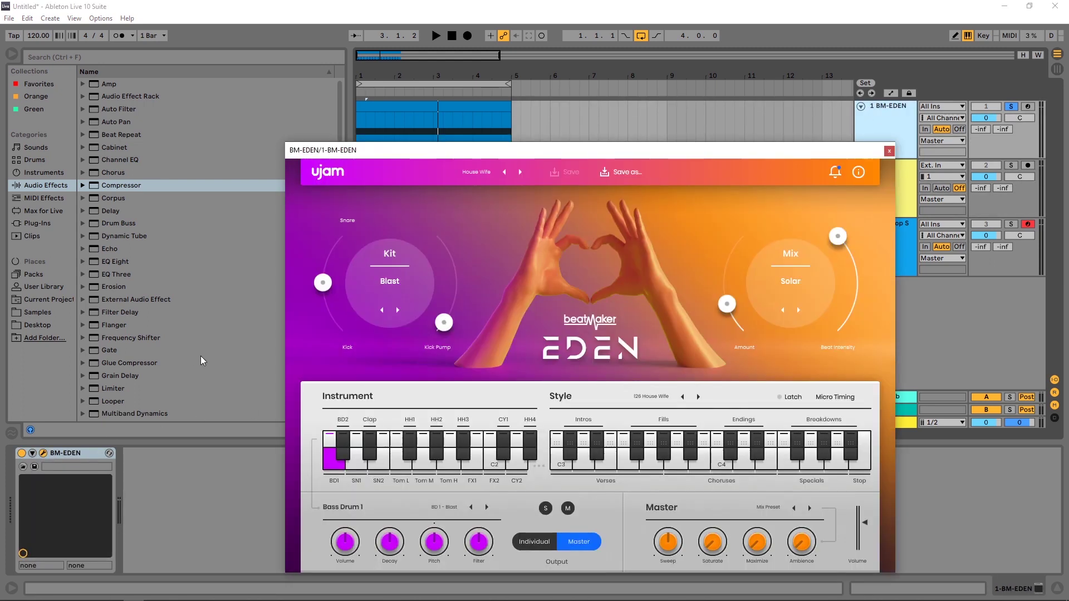
pyautogui.moveTo(486, 152); pyautogui.dragTo(450, 92)
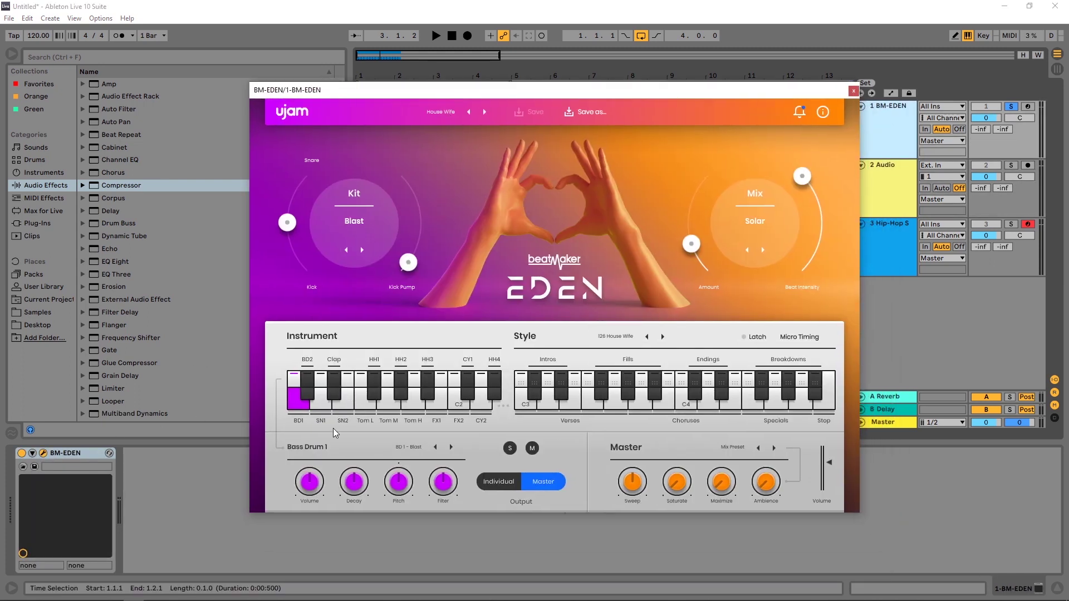
pyautogui.click(300, 413)
pyautogui.click(305, 399)
pyautogui.click(296, 405)
pyautogui.click(310, 401)
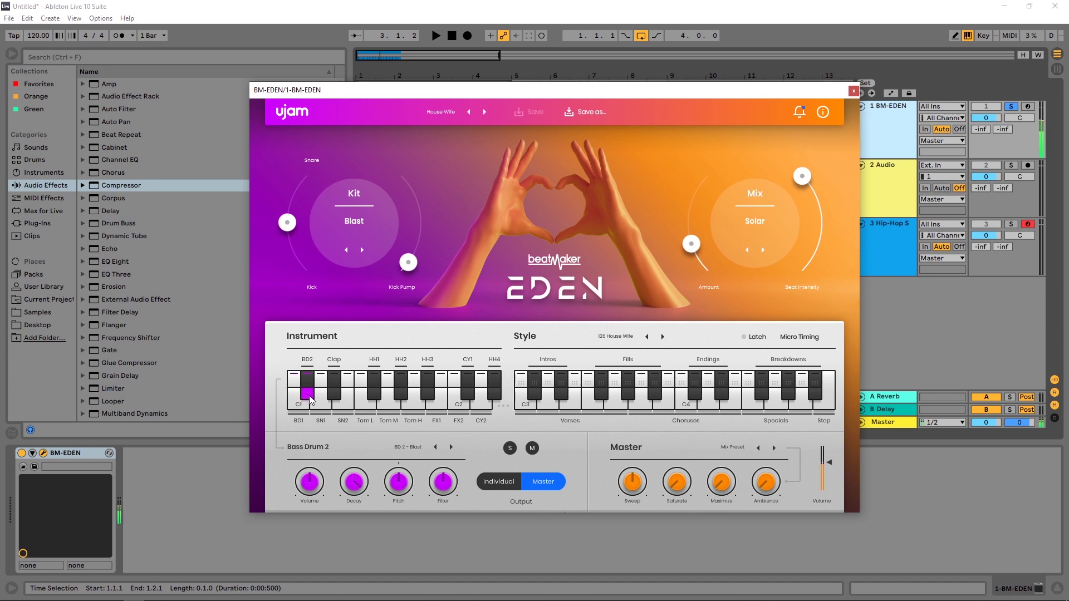
pyautogui.click(310, 402)
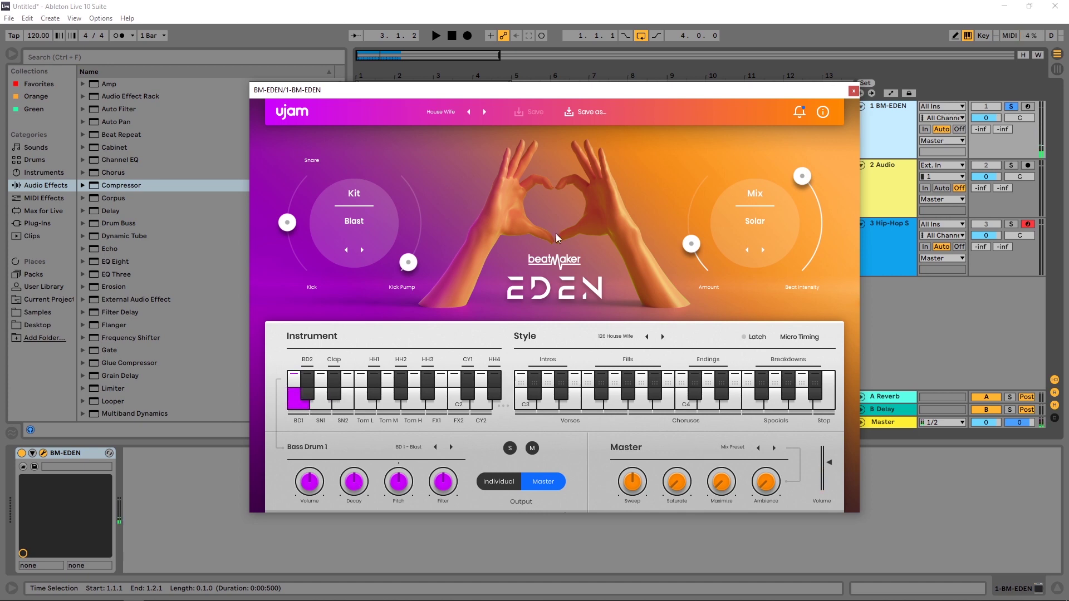
pyautogui.click(873, 186)
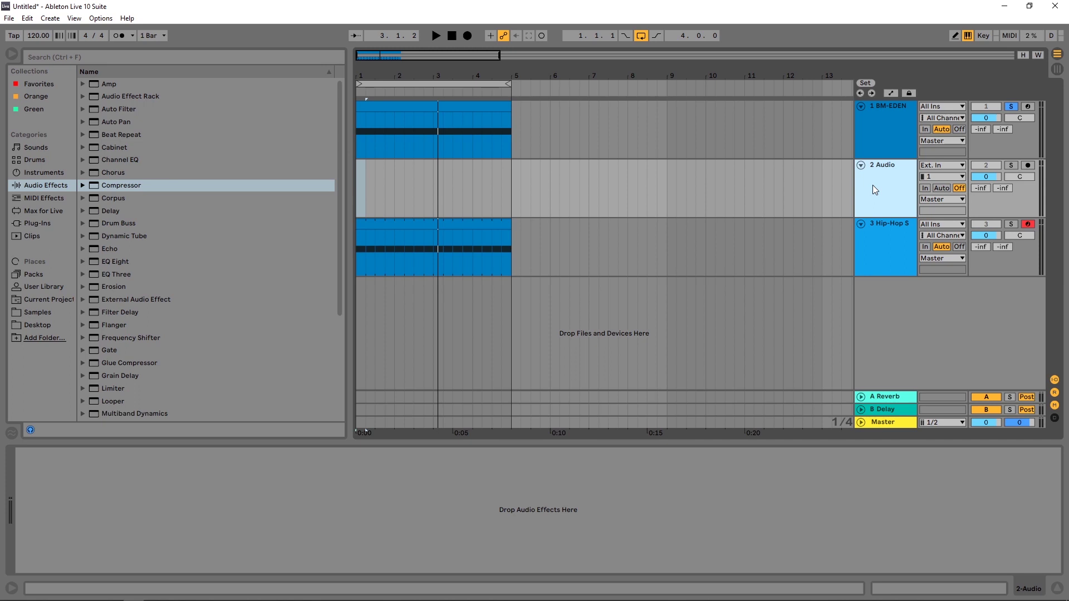
# Route audio track 2's input from 1-BM-EDEN Out 02 with monitoring set to In.
pyautogui.click(931, 166)
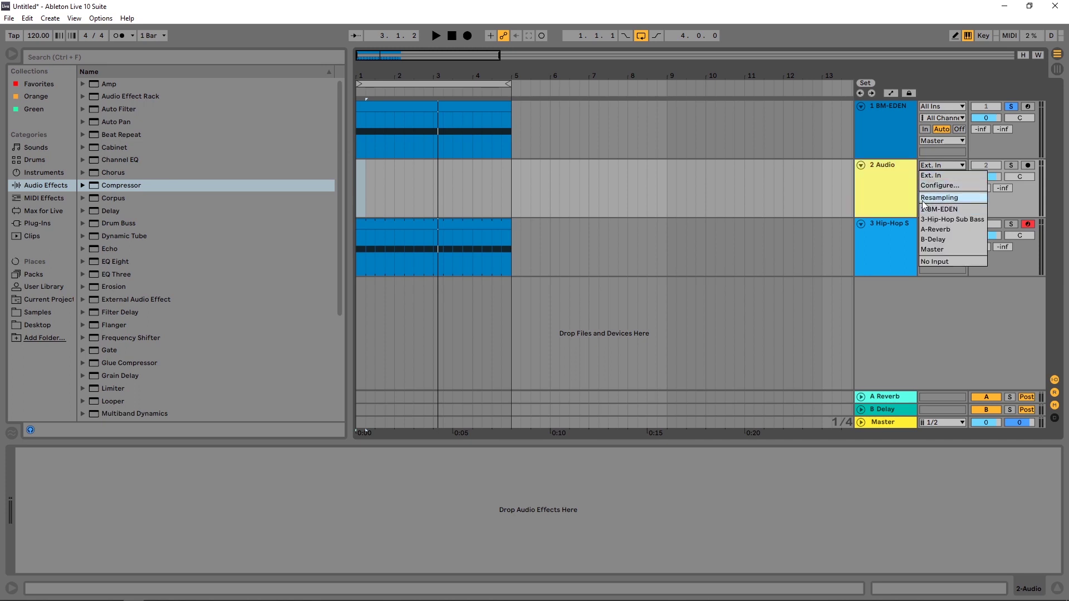
pyautogui.click(941, 169)
pyautogui.click(940, 169)
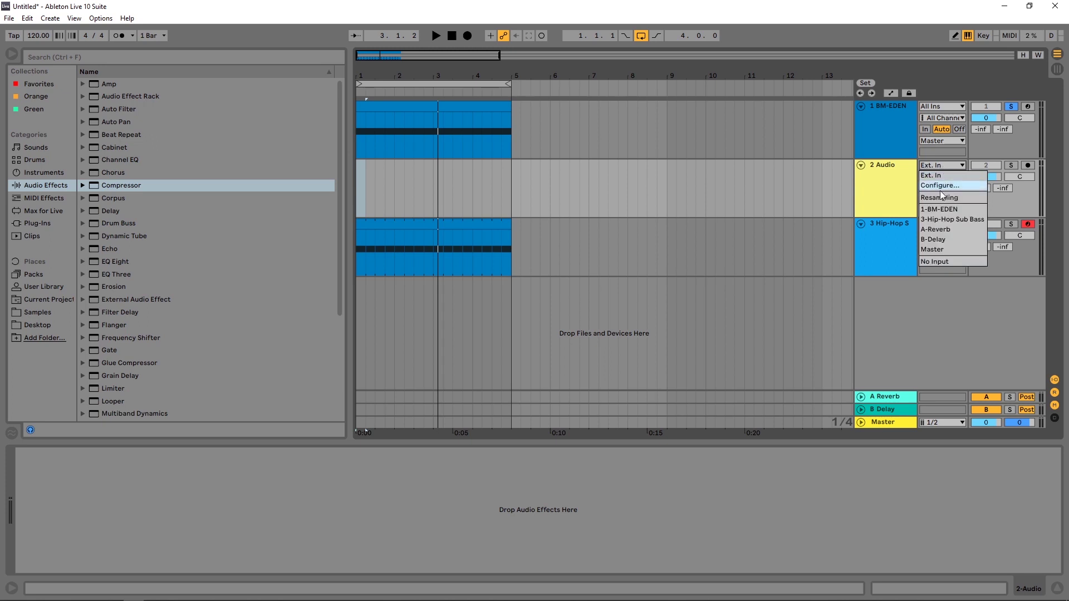
pyautogui.click(936, 215)
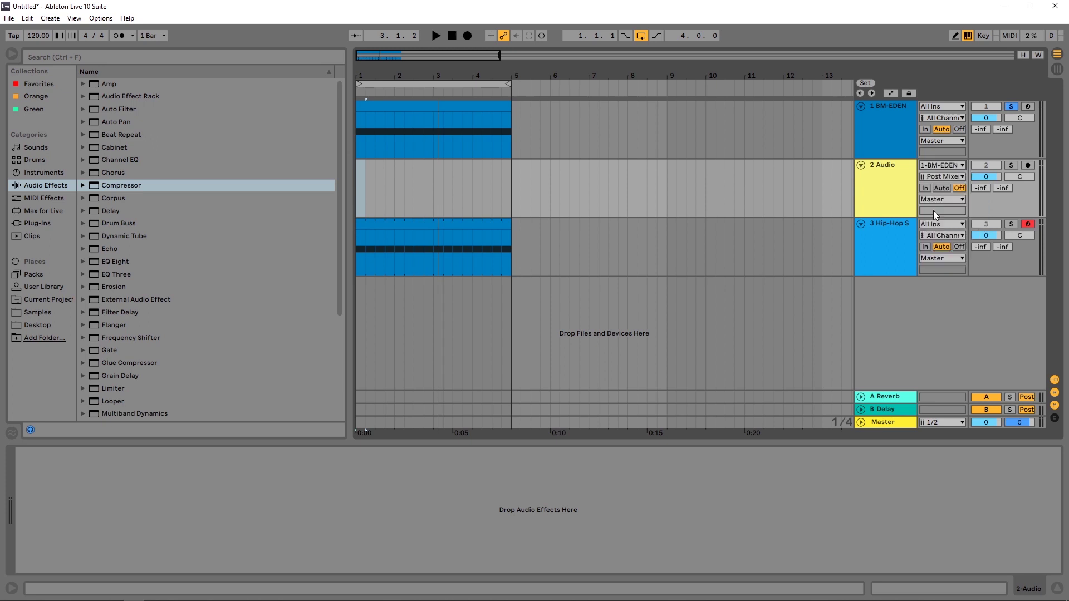
pyautogui.click(933, 177)
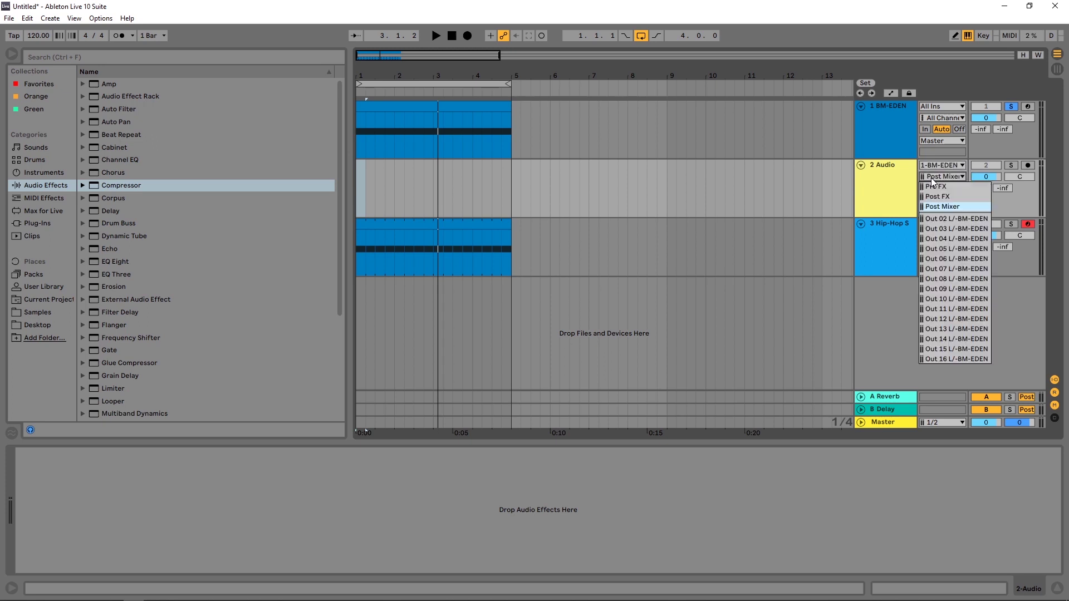
pyautogui.click(943, 219)
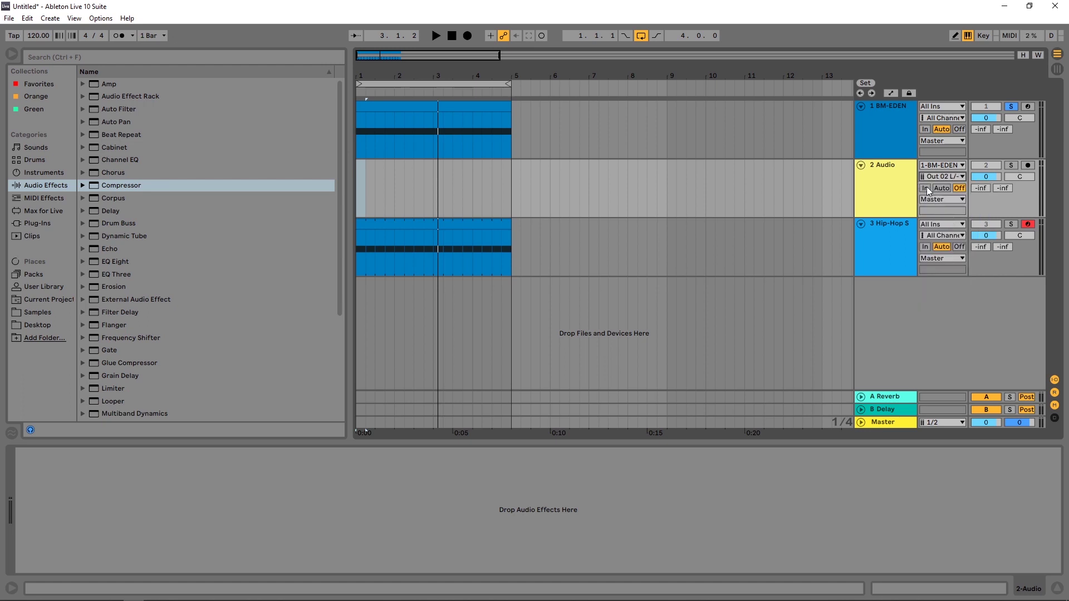
pyautogui.click(925, 188)
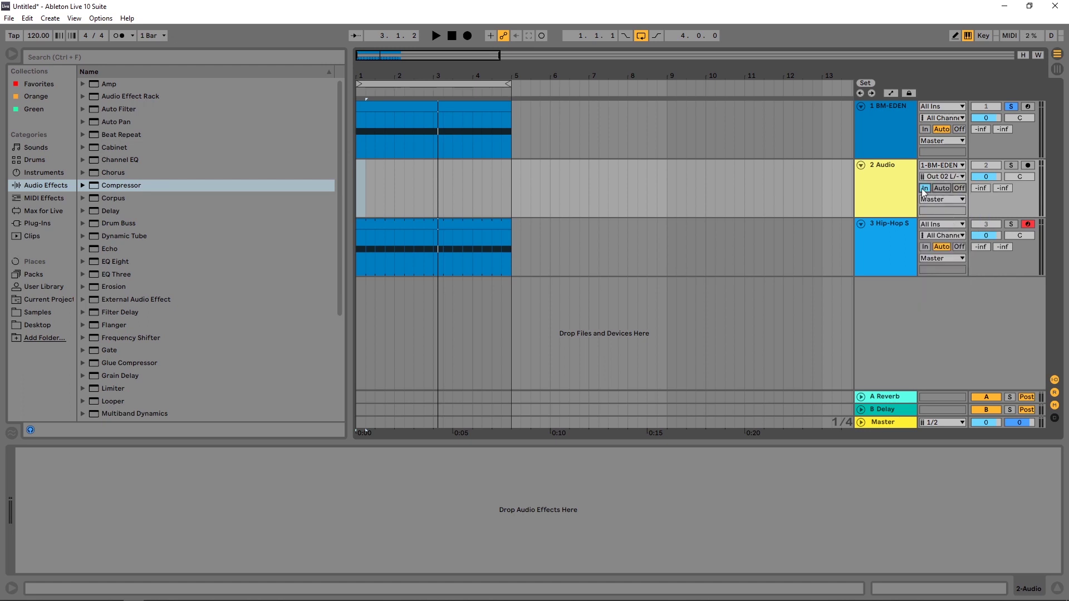
# Duplicate the routed track and set the copy's input to EDEN Out 03.
pyautogui.hotkey('ctrl', 'd')
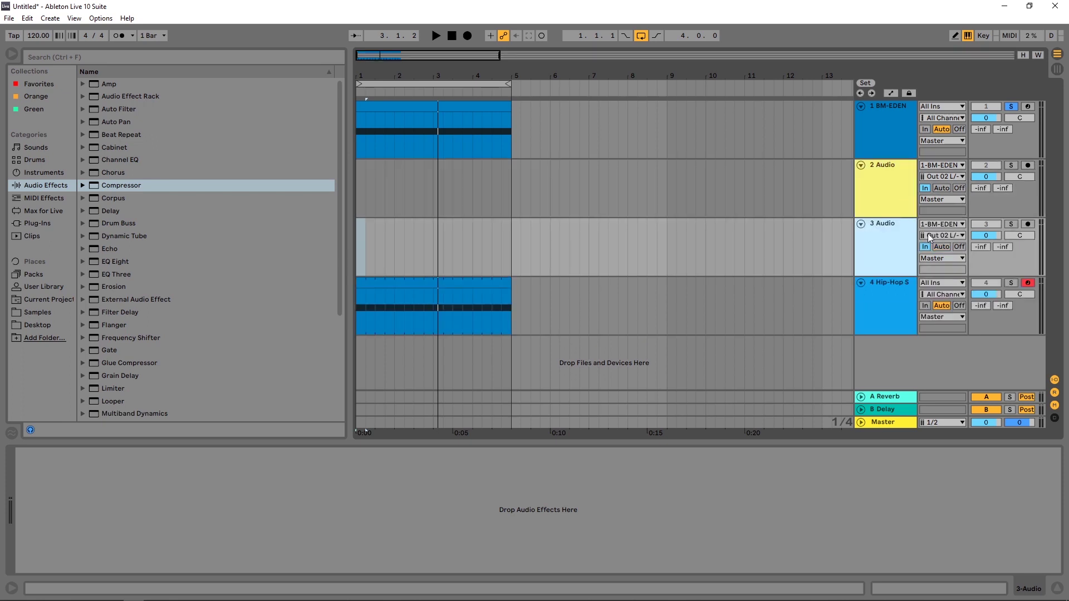
pyautogui.click(931, 236)
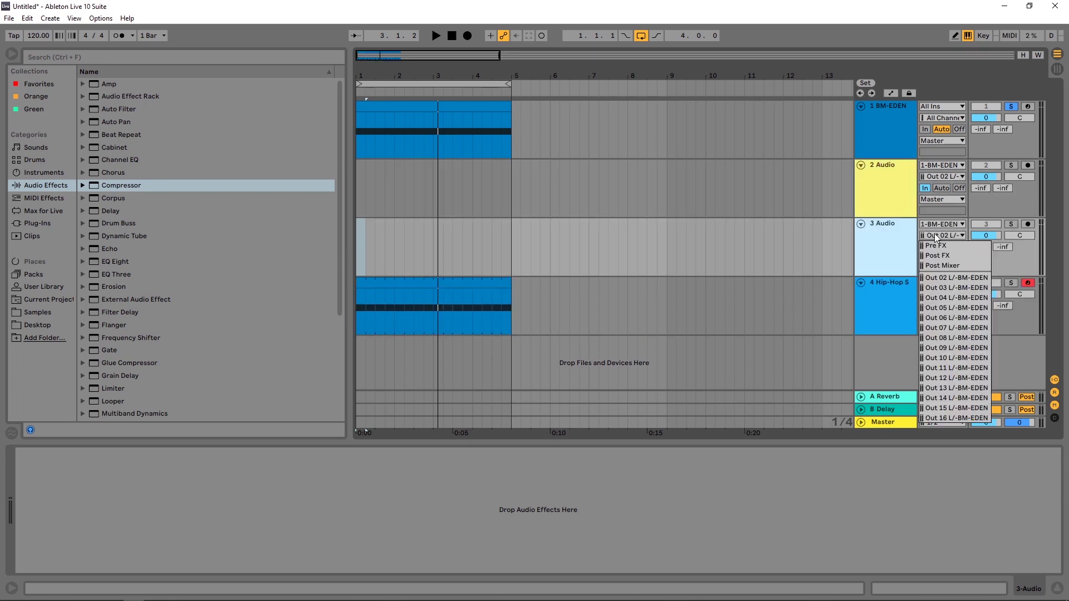
pyautogui.click(941, 288)
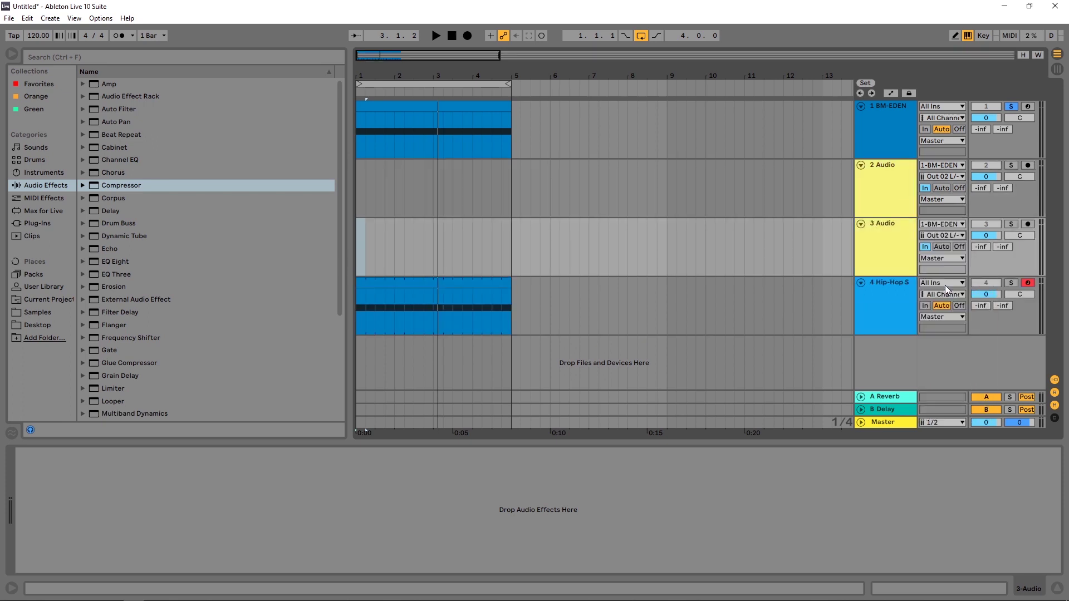
pyautogui.click(885, 149)
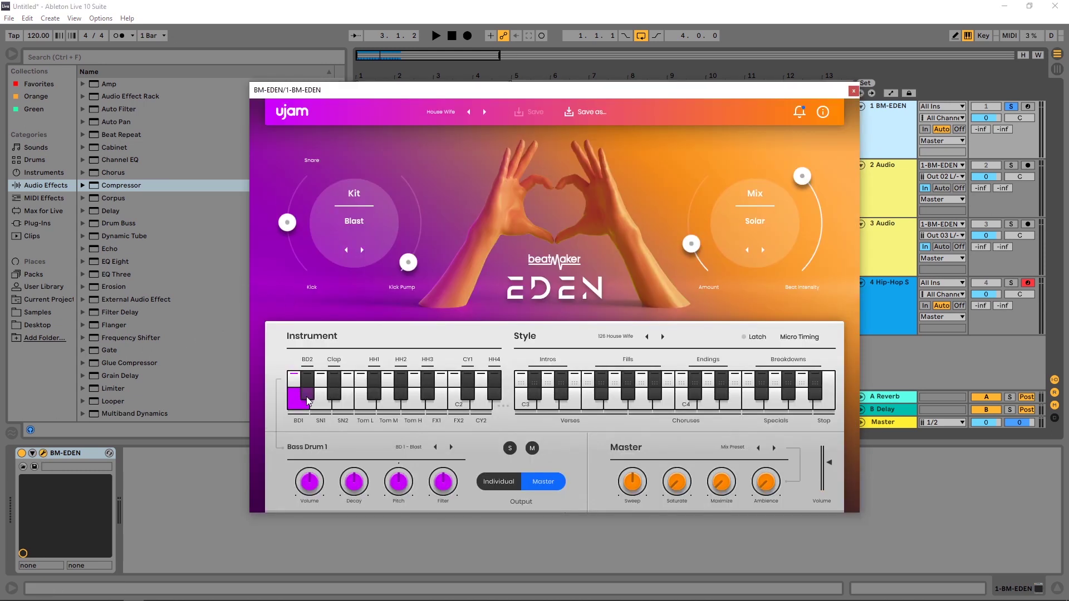
# Set EDEN's Bass Drum 1 and Bass Drum 2 outputs to Individual, close EDEN, and unsolo BM-EDEN.
pyautogui.click(305, 397)
pyautogui.click(297, 405)
pyautogui.click(499, 484)
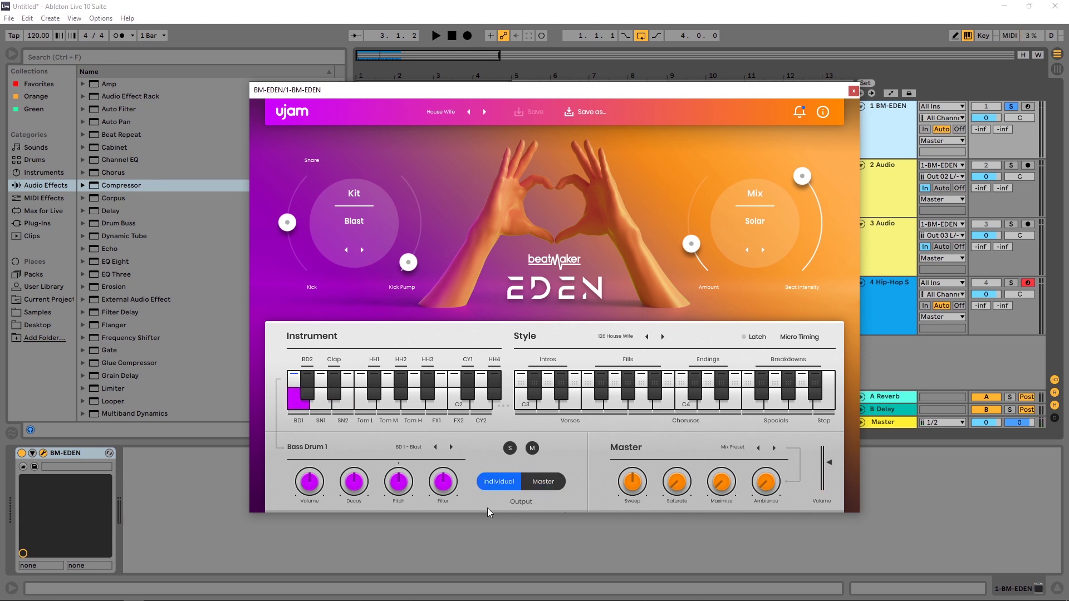
pyautogui.click(308, 396)
pyautogui.click(542, 482)
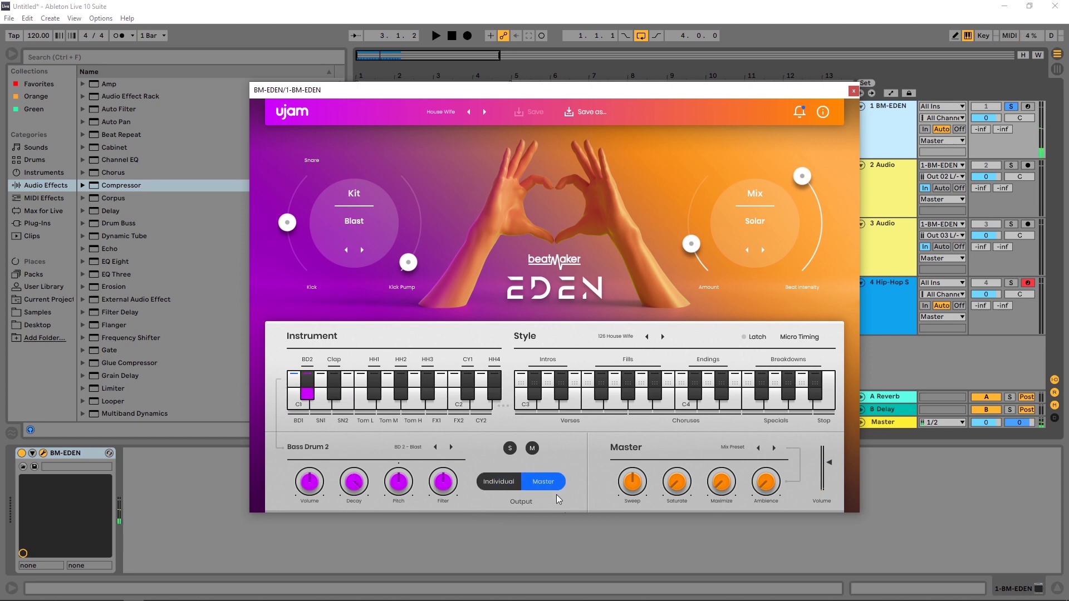
pyautogui.click(501, 482)
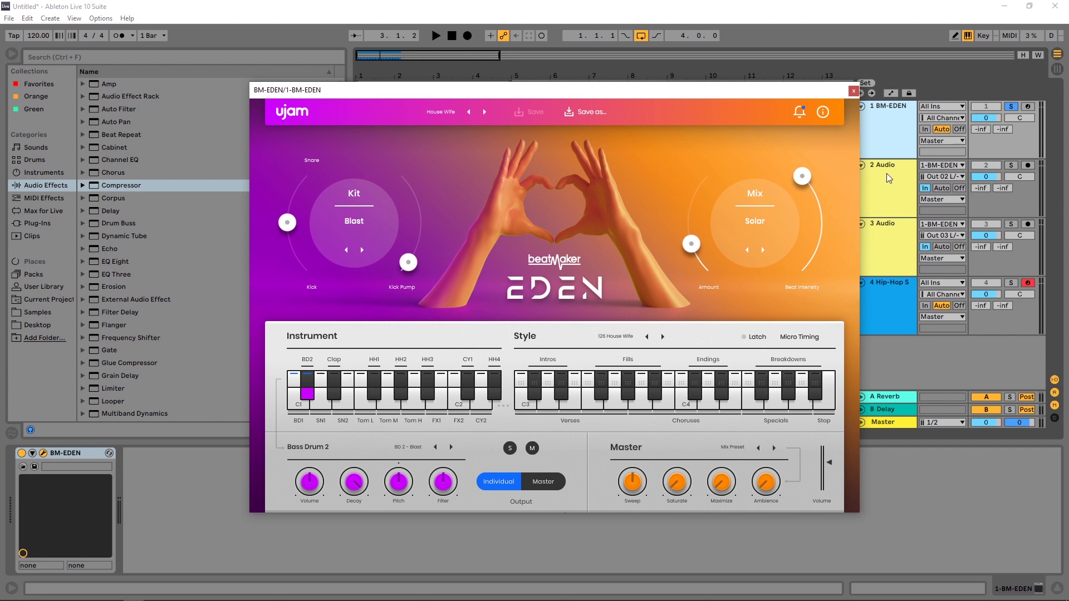
pyautogui.click(853, 90)
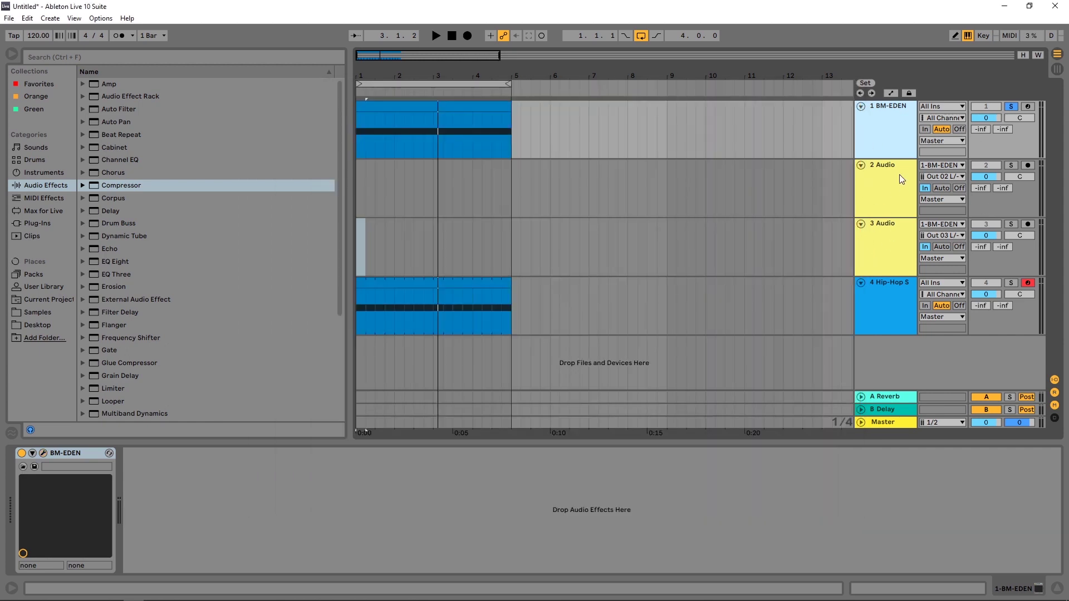
pyautogui.click(1011, 106)
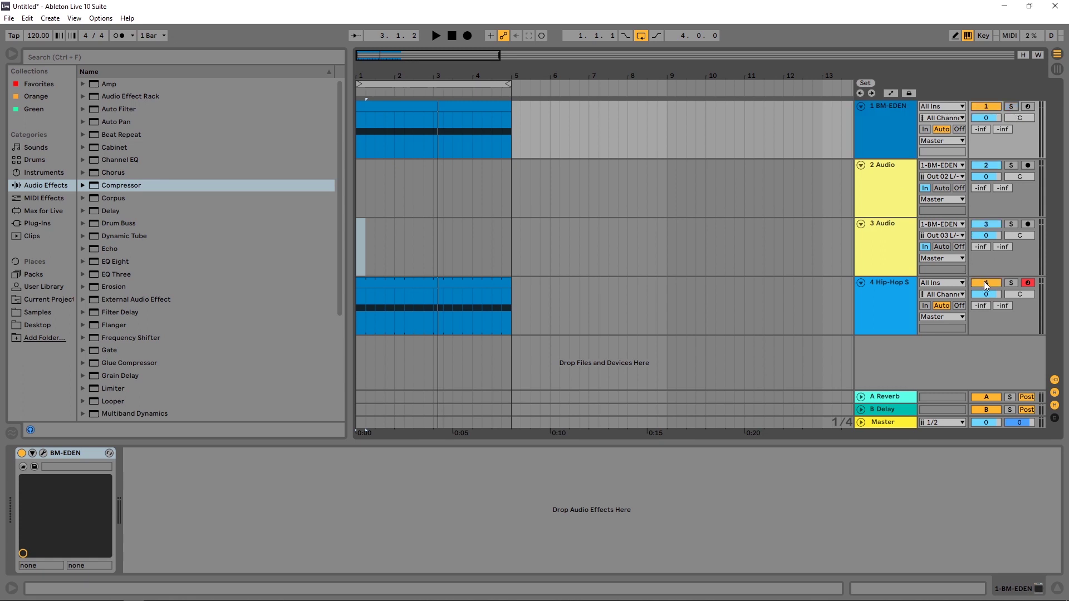
# Solo audio track 3 during playback and rename tracks 3 and 2 to 'kick 2' and 'kick 1'.
pyautogui.press('space')
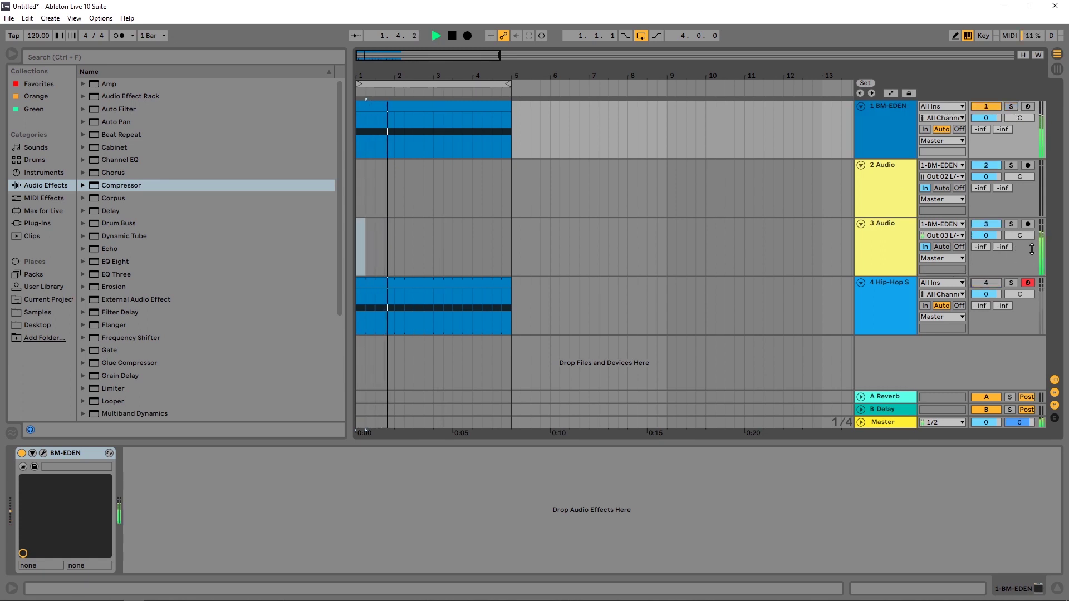
pyautogui.click(1011, 223)
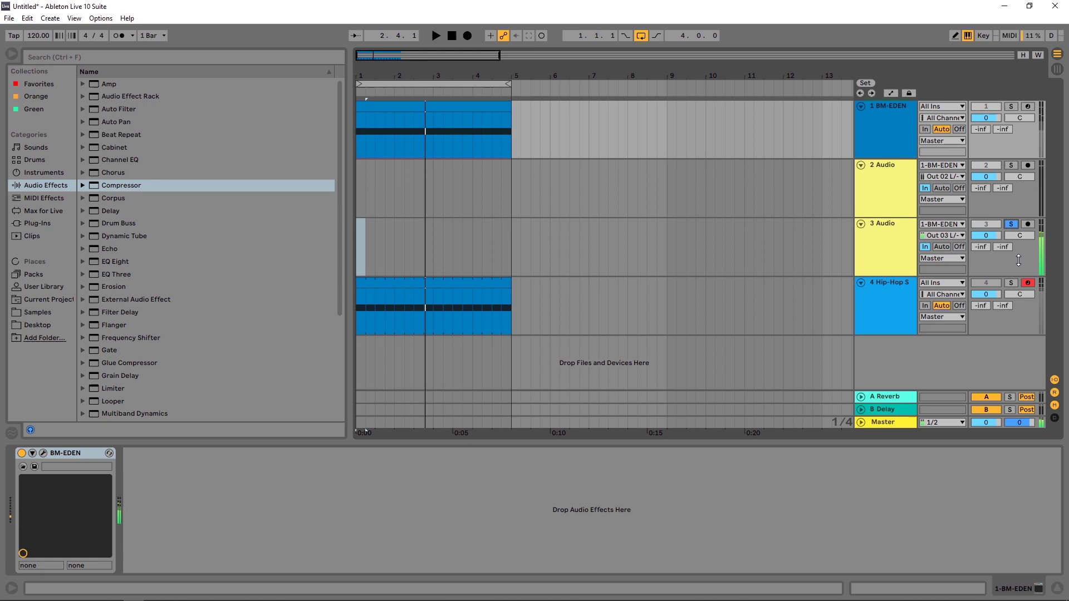
pyautogui.click(884, 242)
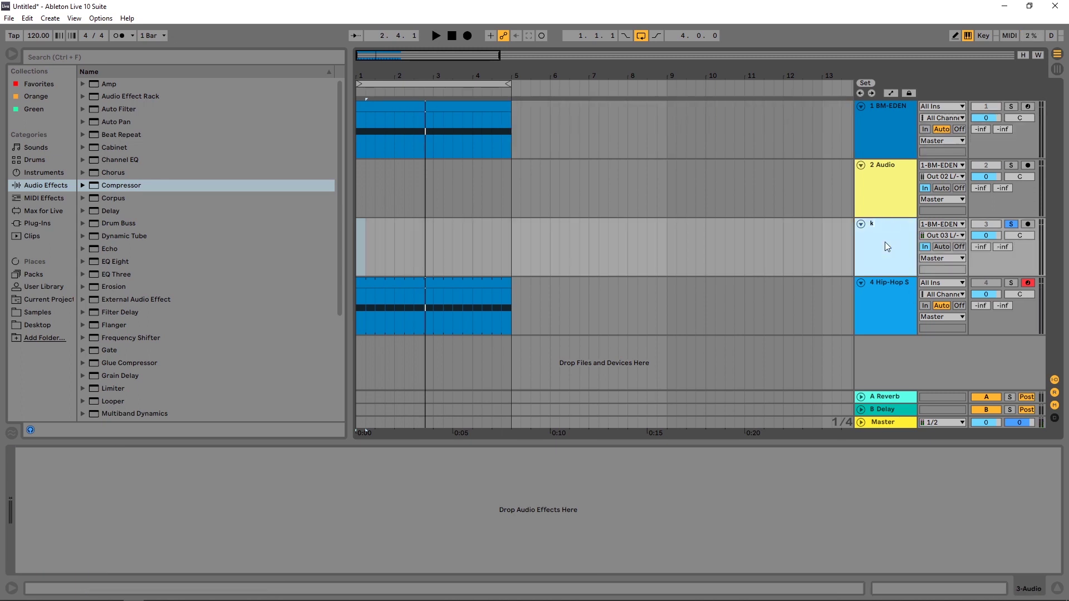
pyautogui.click(888, 176)
pyautogui.hotkey('ctrl', 'r')
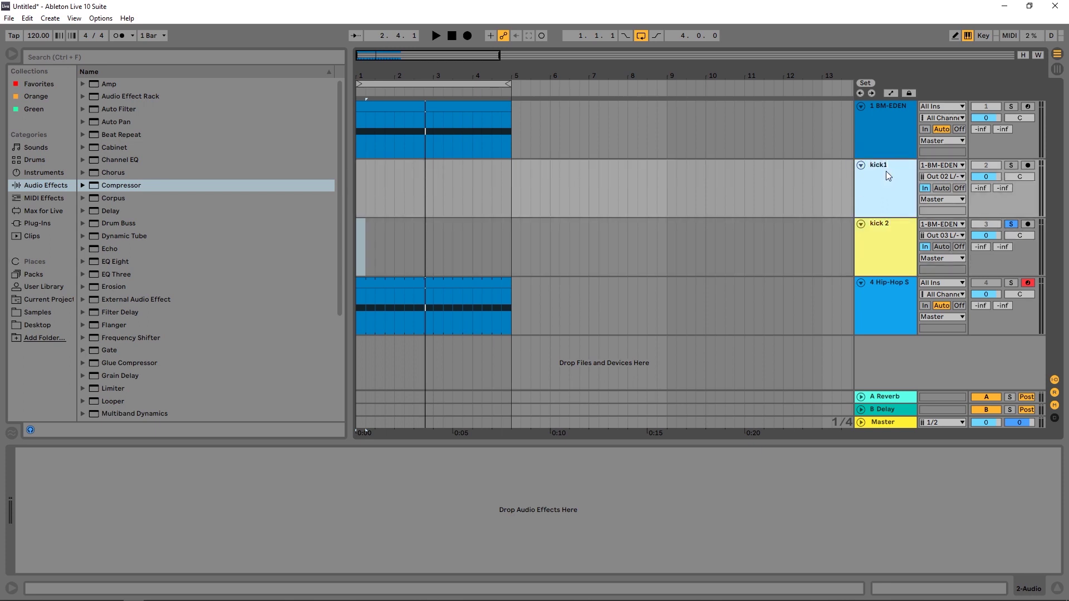
# Key the sub bass Compressor from kick 1, with a higher ratio and shorter release.
pyautogui.press('Up')
pyautogui.click(857, 309)
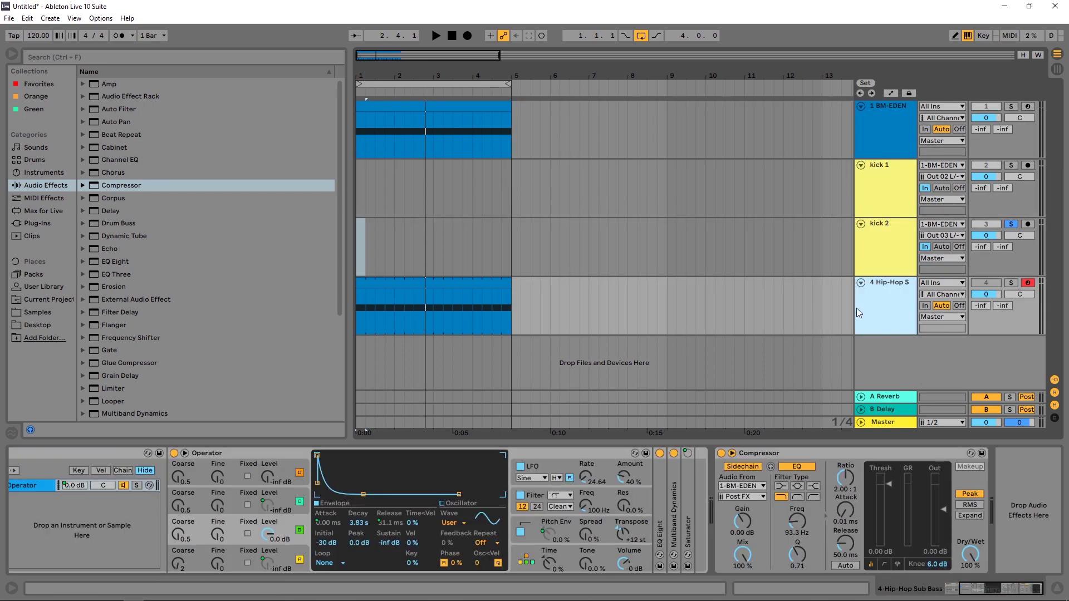
pyautogui.doubleClick(523, 452)
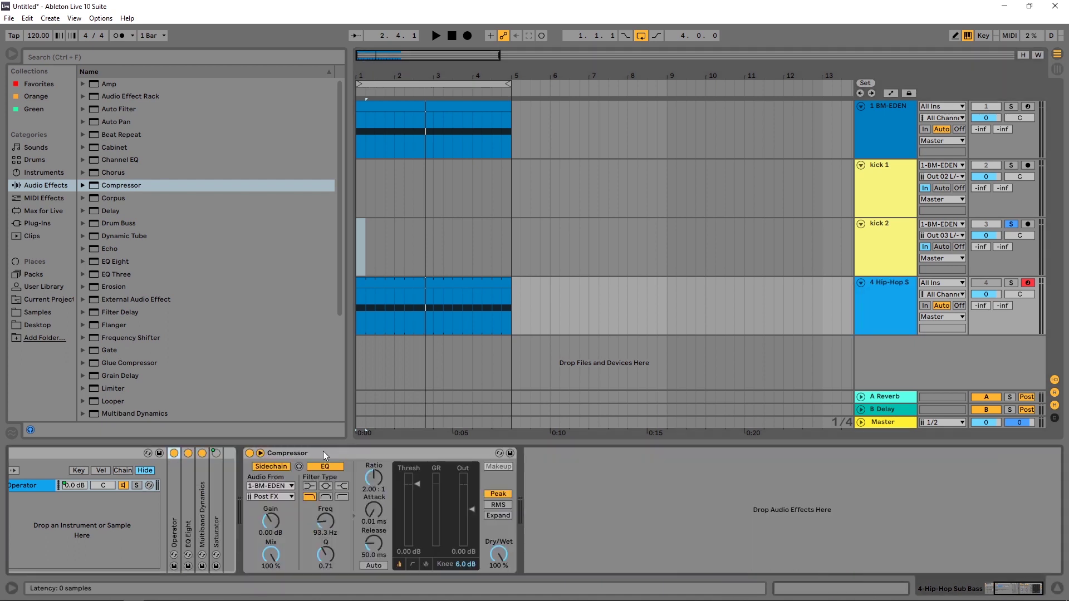
pyautogui.click(288, 487)
pyautogui.click(263, 507)
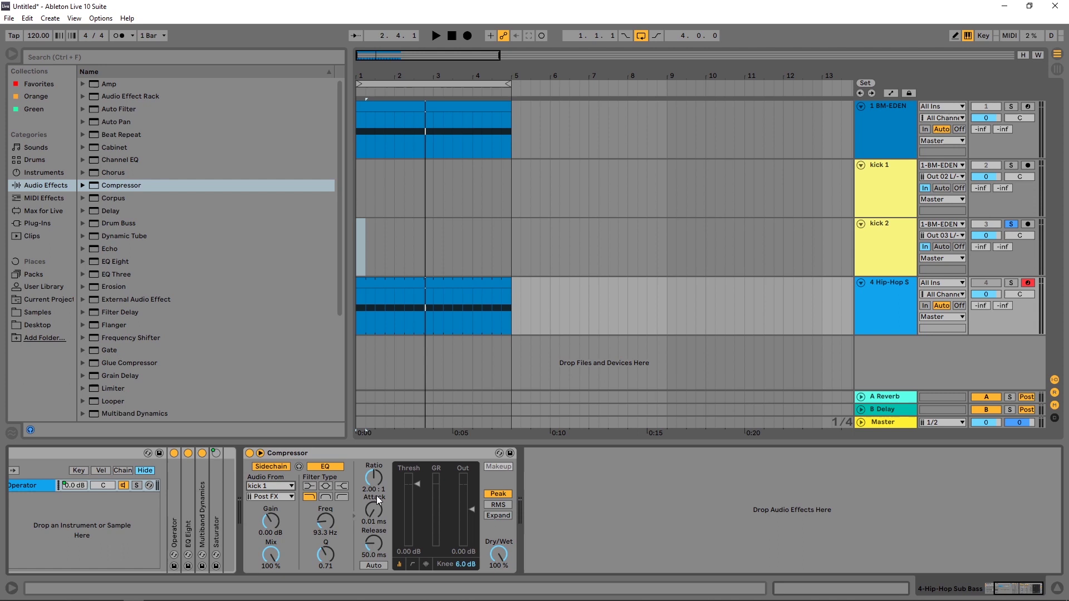
pyautogui.moveTo(374, 490); pyautogui.dragTo(374, 480)
pyautogui.moveTo(377, 545); pyautogui.dragTo(377, 552)
# Duplicate the Compressor and sidechain the copy from kick 2.
pyautogui.moveTo(302, 453); pyautogui.dragTo(537, 451)
pyautogui.click(550, 486)
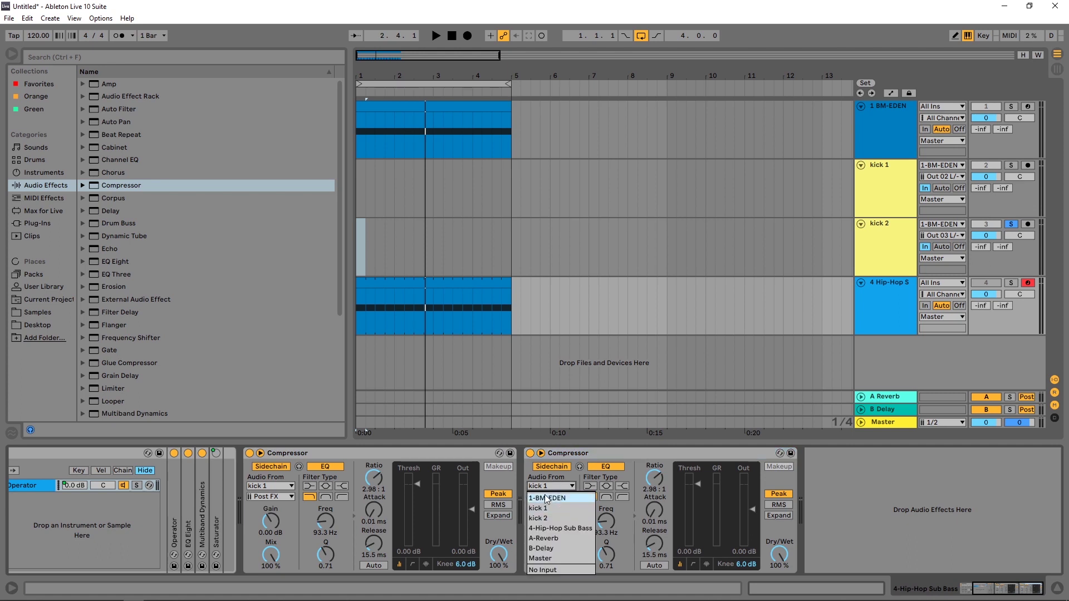
pyautogui.click(538, 518)
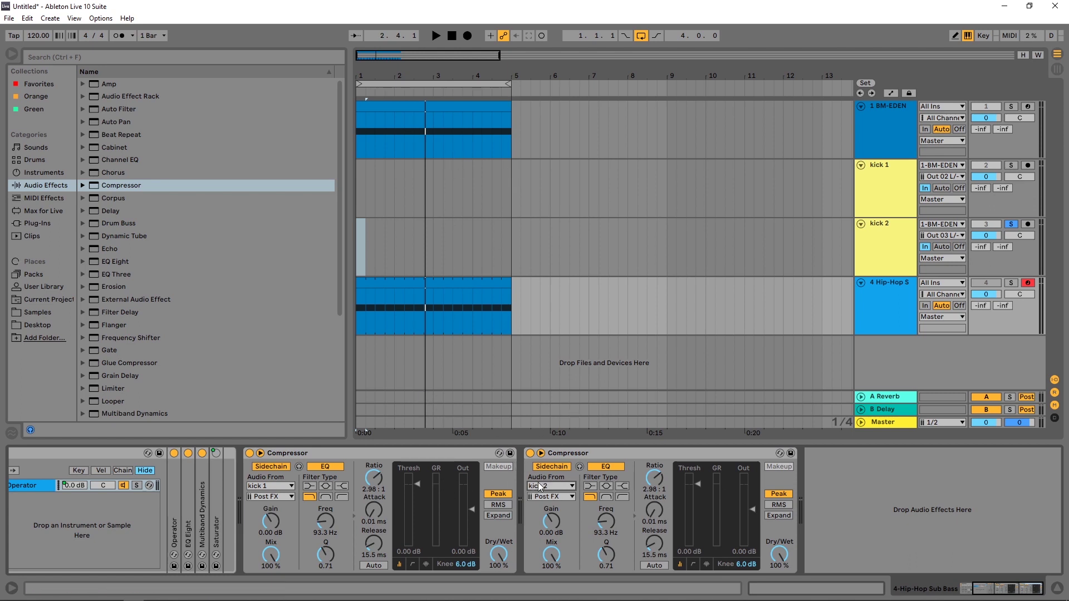
# Lower the two compressor thresholds to -32 dB and -36.5 dB, checking with playback.
pyautogui.press('space')
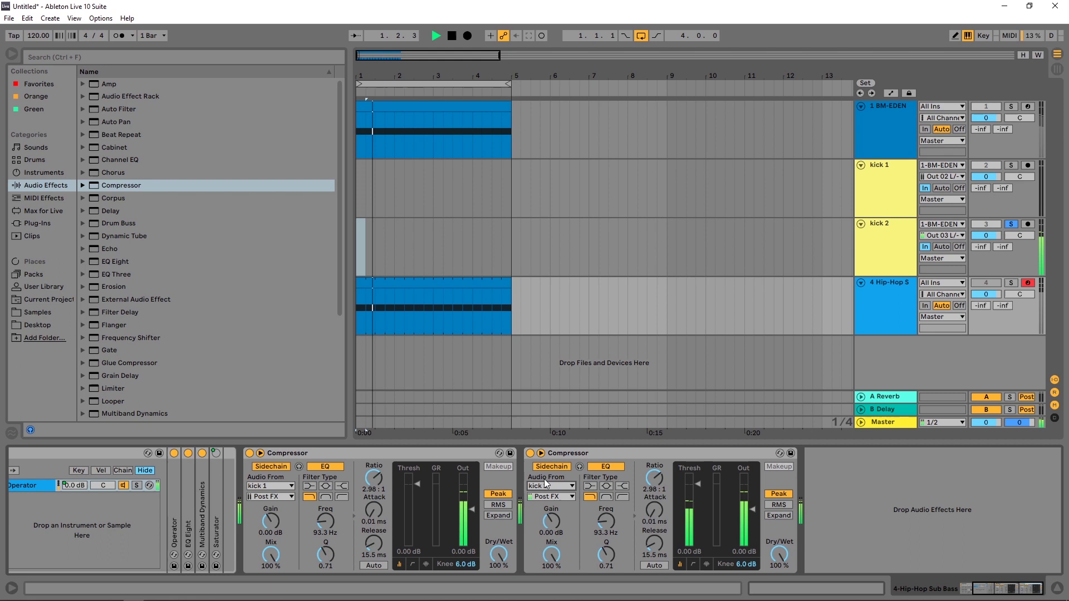
pyautogui.press('space')
pyautogui.moveTo(416, 486); pyautogui.dragTo(416, 530)
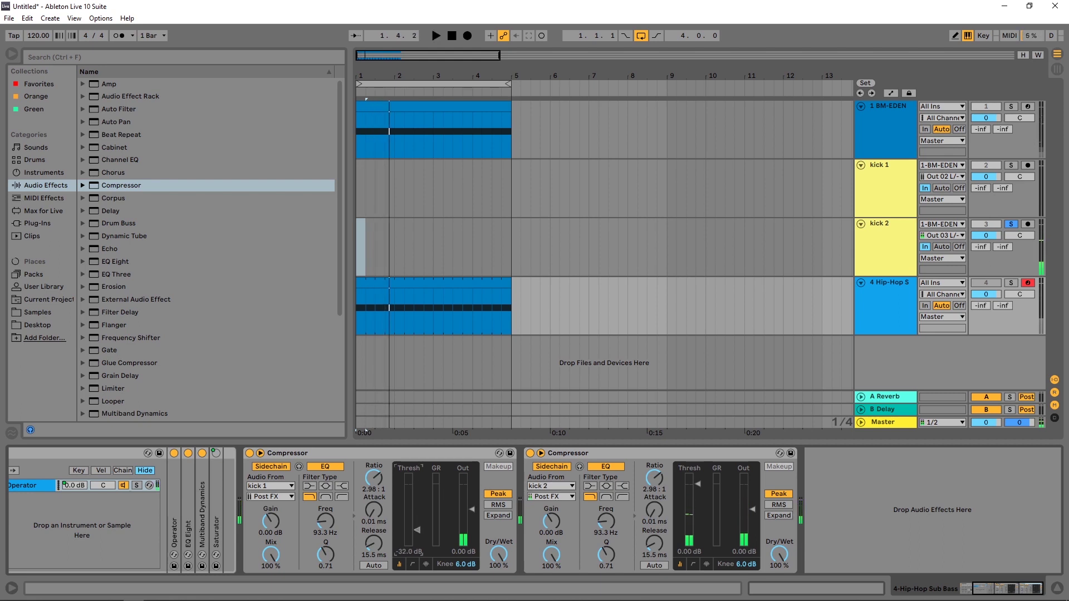
pyautogui.moveTo(697, 484); pyautogui.dragTo(698, 533)
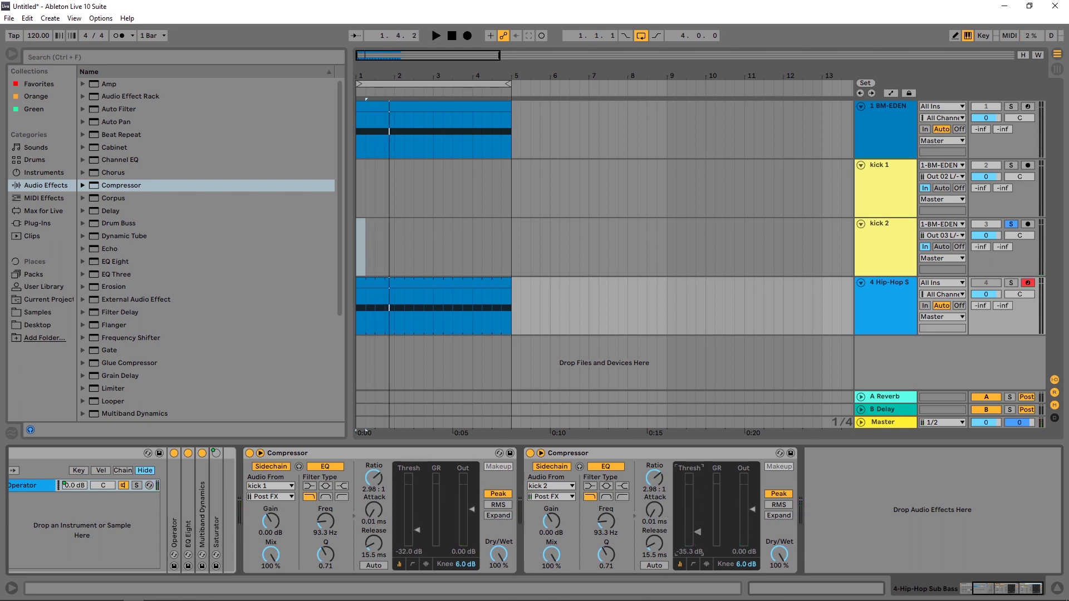
pyautogui.press('space')
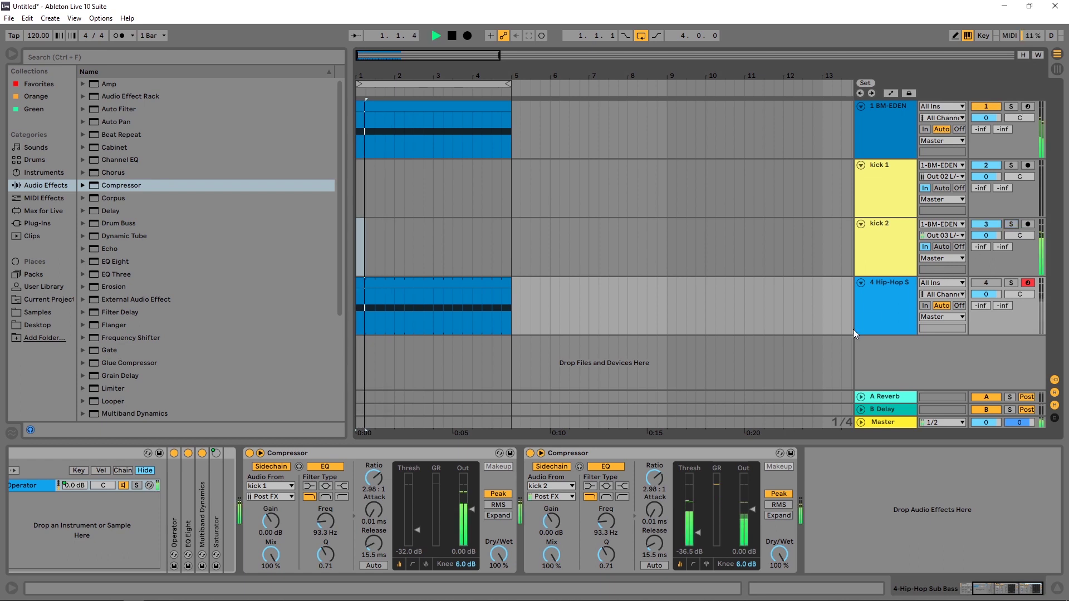
pyautogui.press('space')
# Unmute the Hip-Hop sub bass track and compare playback with the kick 2 compressor bypassed and on.
pyautogui.click(987, 282)
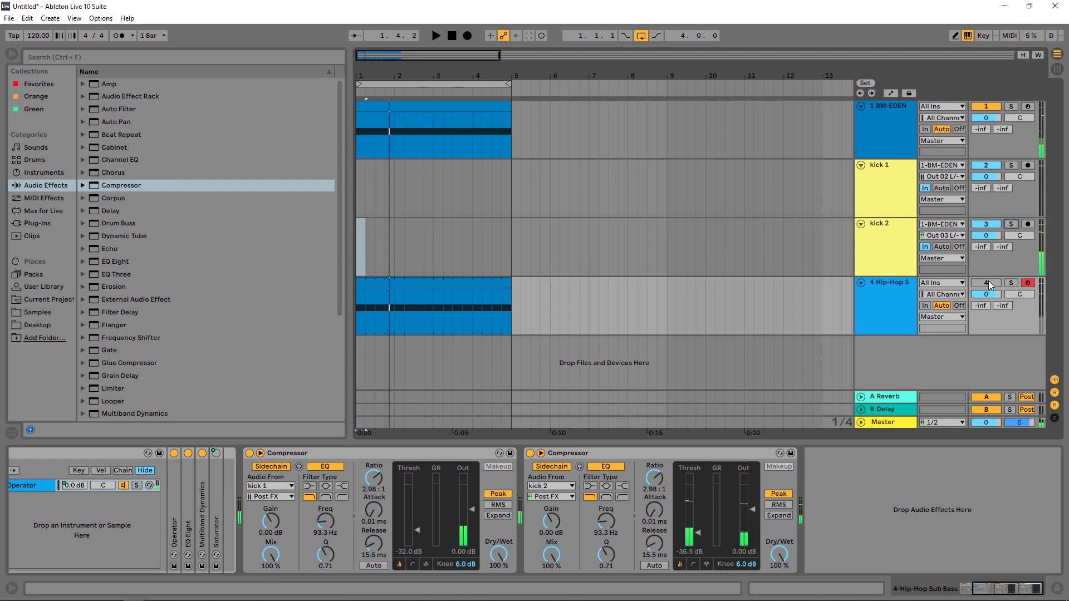
pyautogui.press('space')
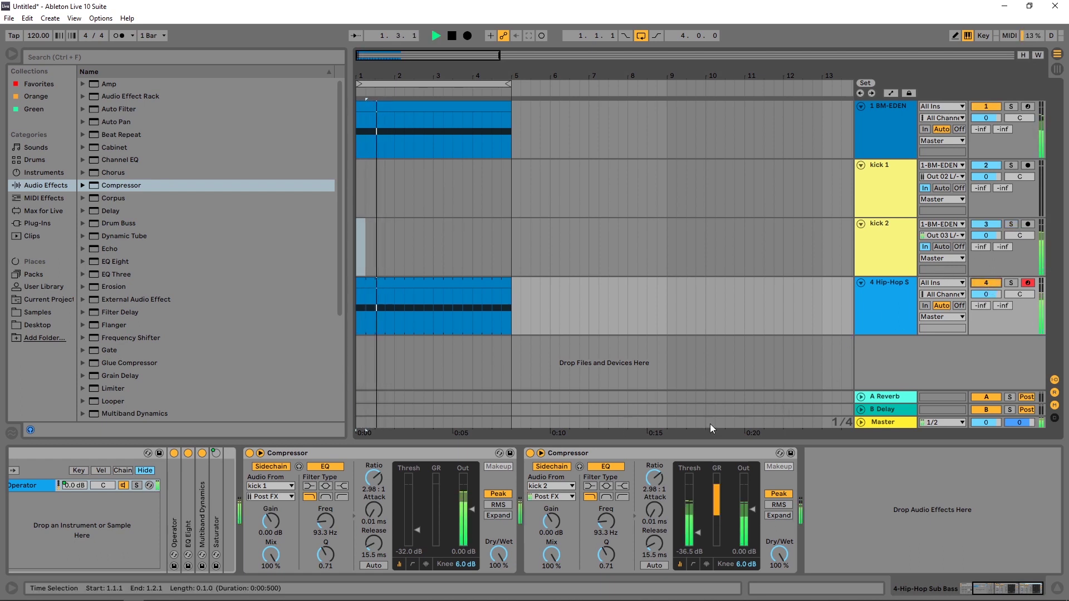
pyautogui.click(530, 453)
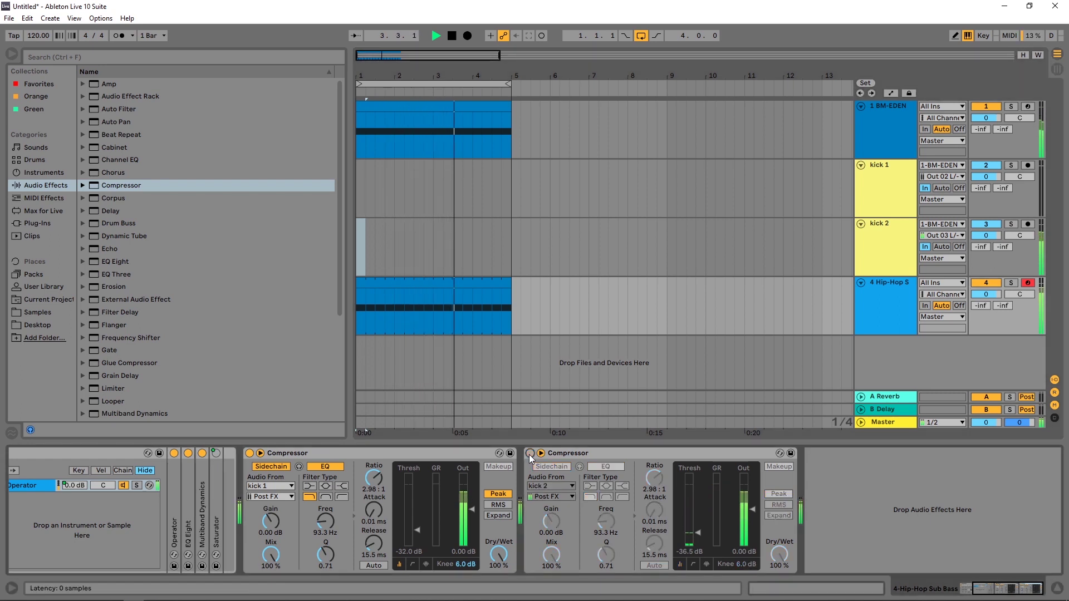
pyautogui.click(530, 453)
pyautogui.press('space')
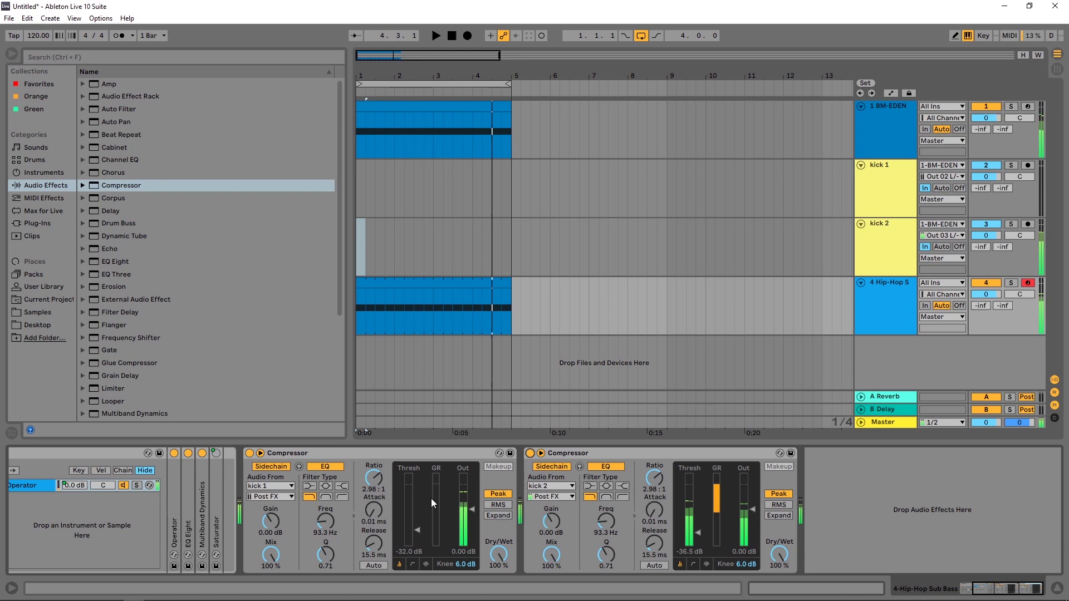
pyautogui.moveTo(985, 587); pyautogui.dragTo(973, 587)
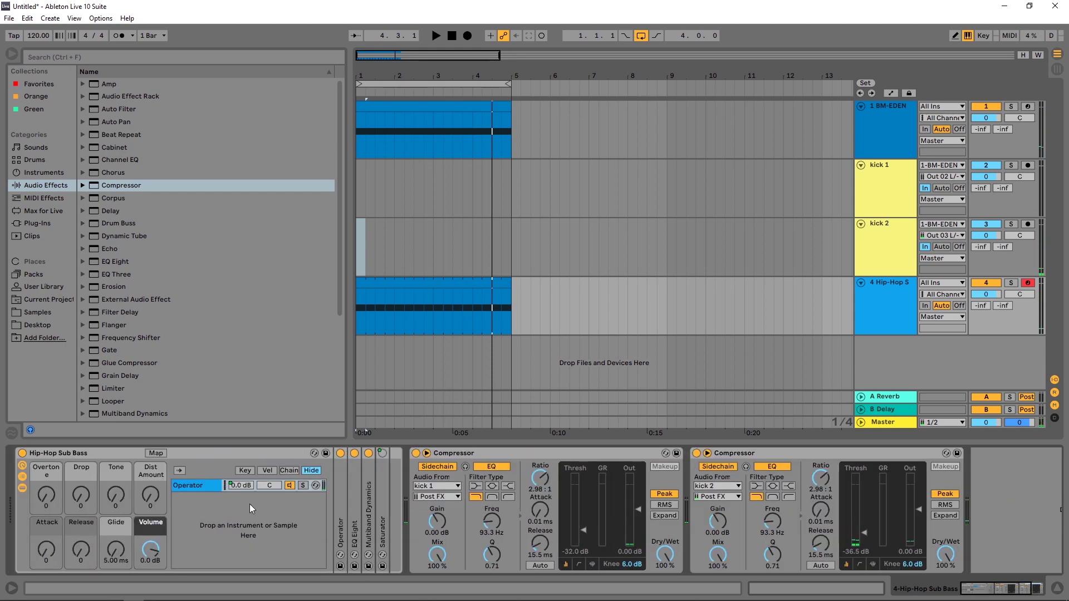
# Expand Operator and lengthen the sub bass envelope decay to 5.49 s.
pyautogui.doubleClick(340, 486)
pyautogui.moveTo(526, 493); pyautogui.dragTo(529, 493)
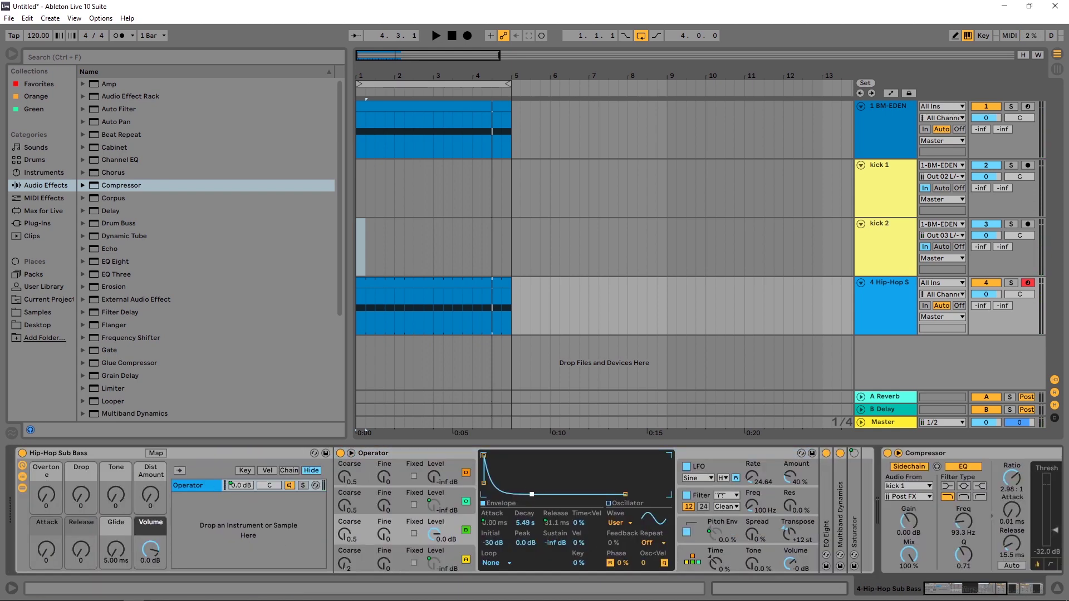
pyautogui.press('space')
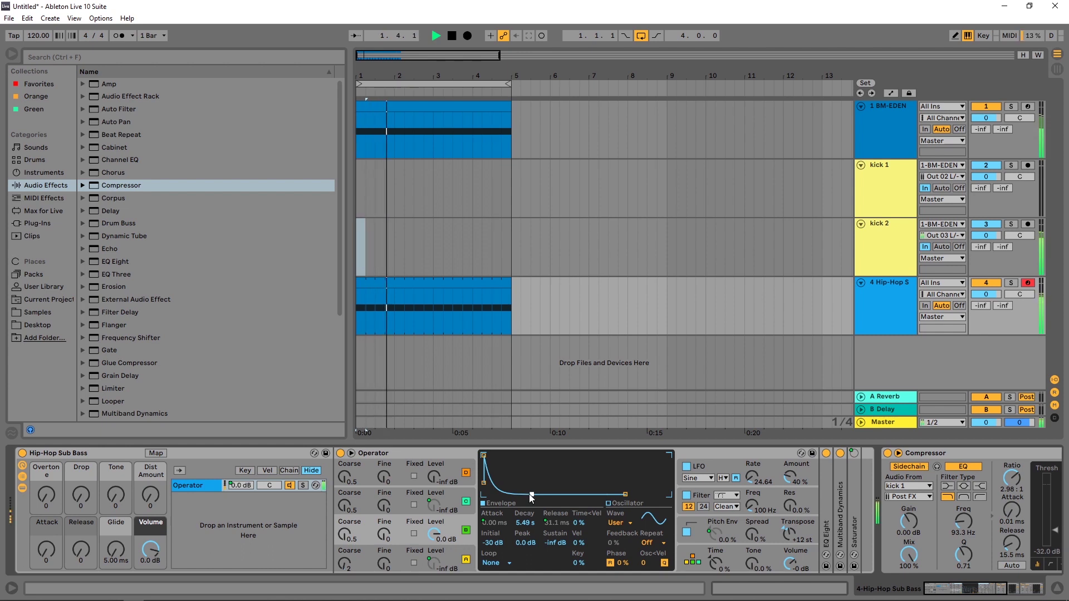
# Lower the kick 2 compressor threshold to -45.5 dB and the kick 1 compressor threshold to -47.0 dB.
pyautogui.moveTo(947, 588); pyautogui.dragTo(984, 585)
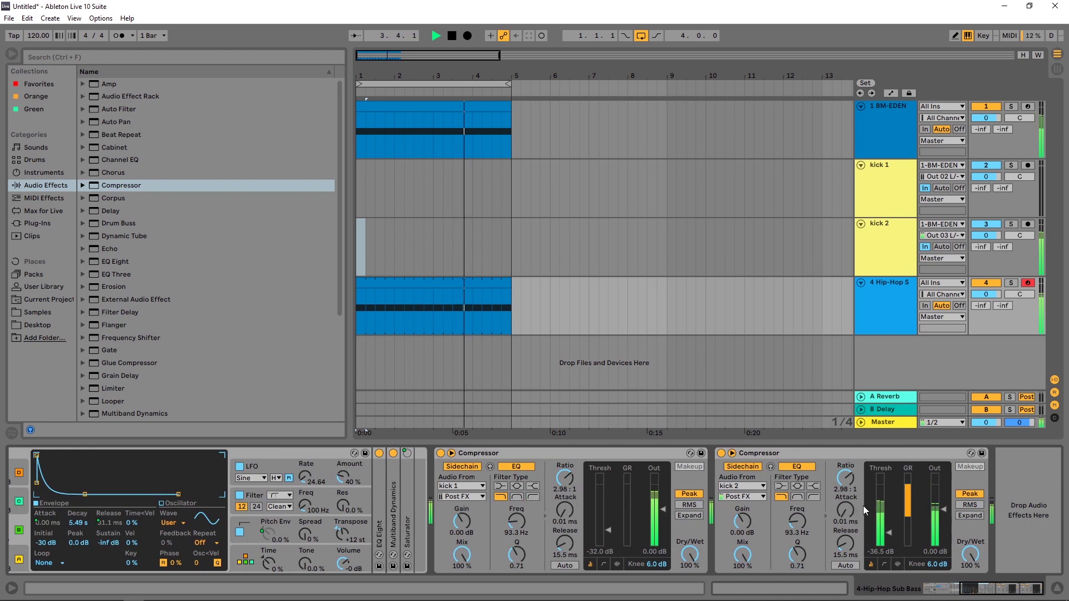
pyautogui.moveTo(888, 532); pyautogui.dragTo(890, 541)
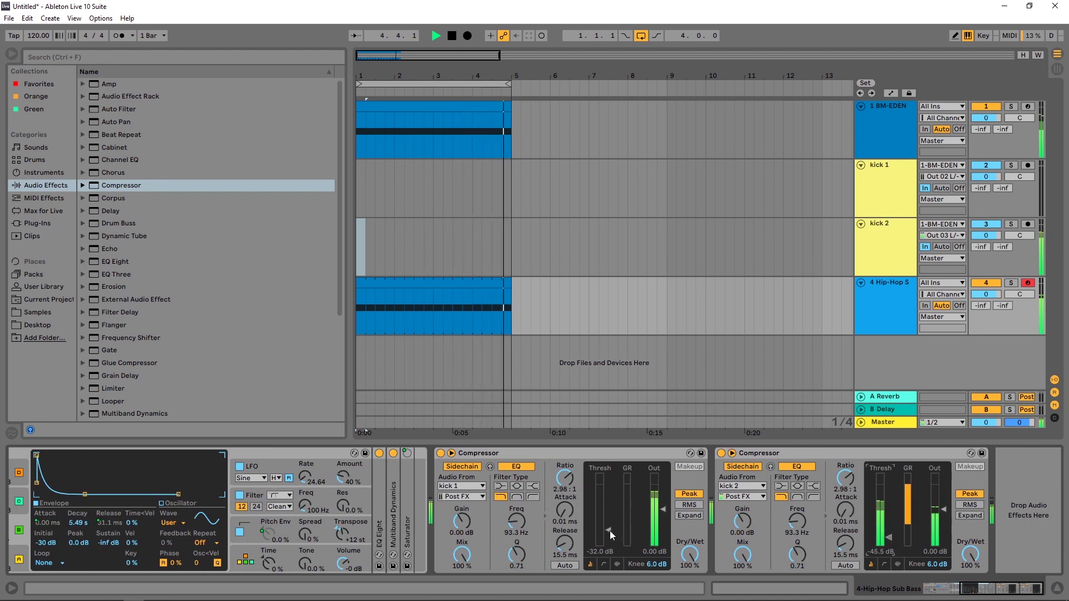
pyautogui.moveTo(610, 530); pyautogui.dragTo(610, 538)
pyautogui.press('space')
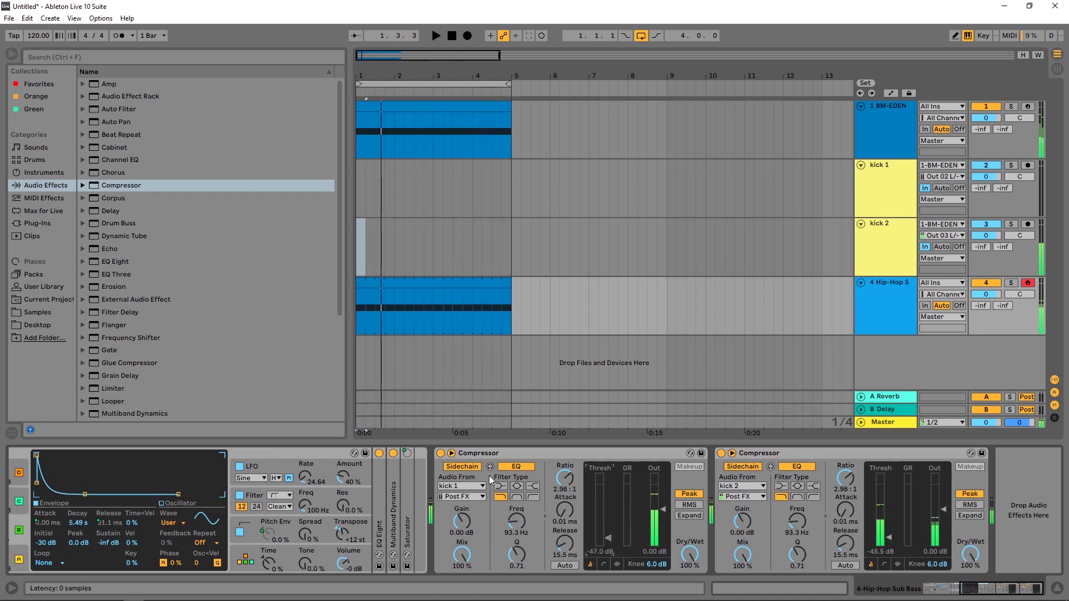
# Open the EDEN plugin on the BM-EDEN track and audition presets up to Radical Monster.
pyautogui.click(873, 138)
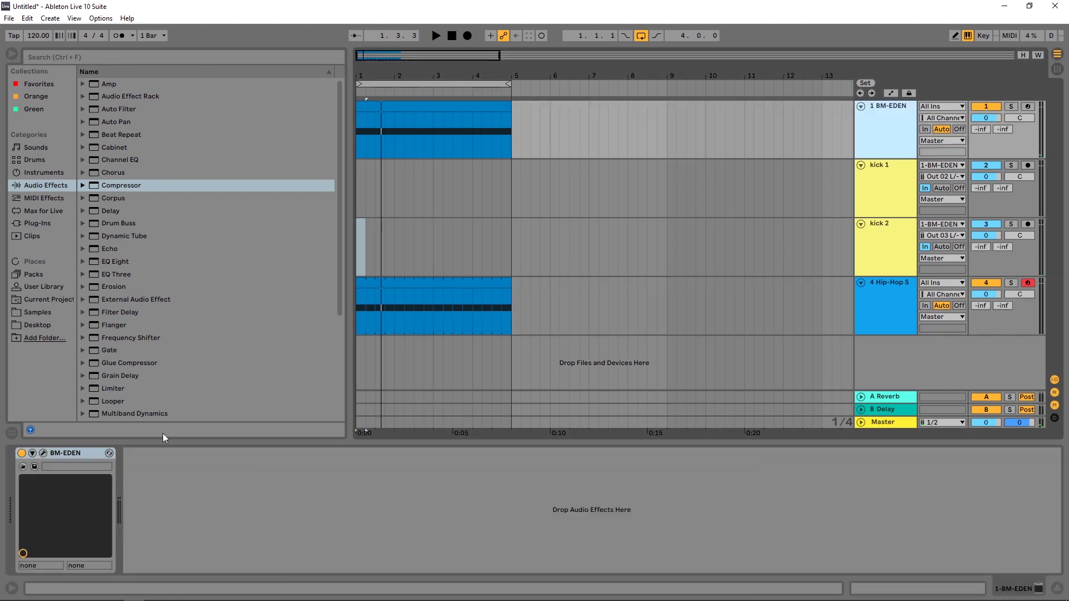
pyautogui.click(43, 453)
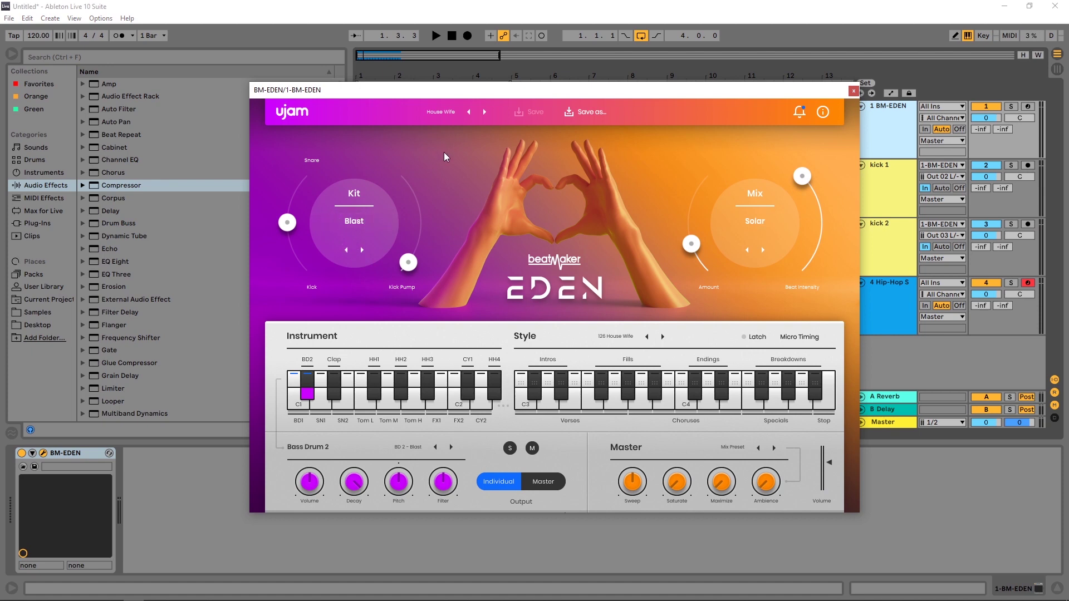
pyautogui.click(484, 113)
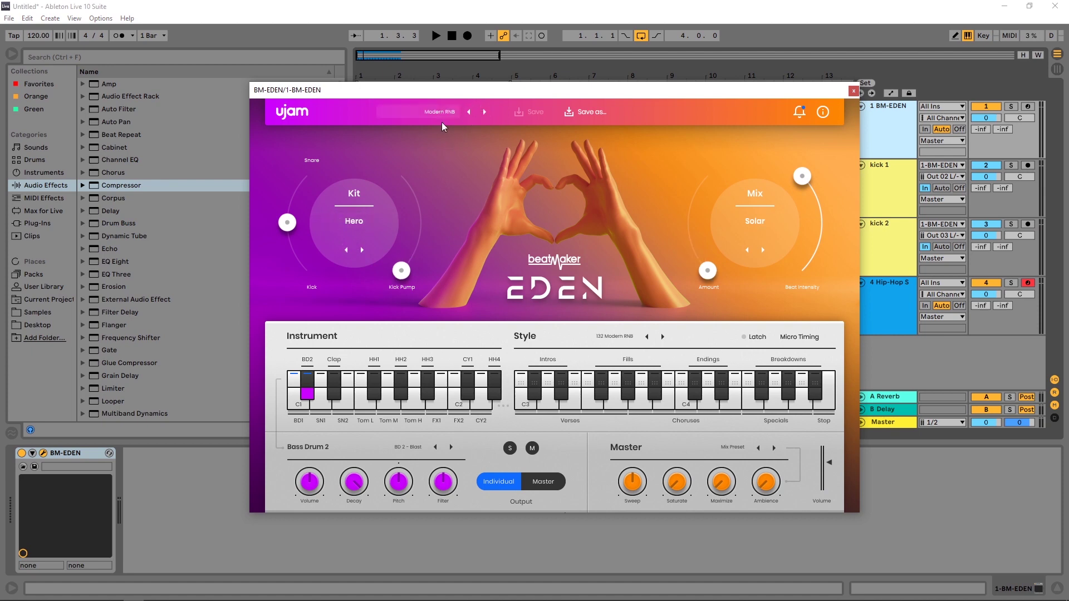
pyautogui.click(485, 113)
pyautogui.press('space')
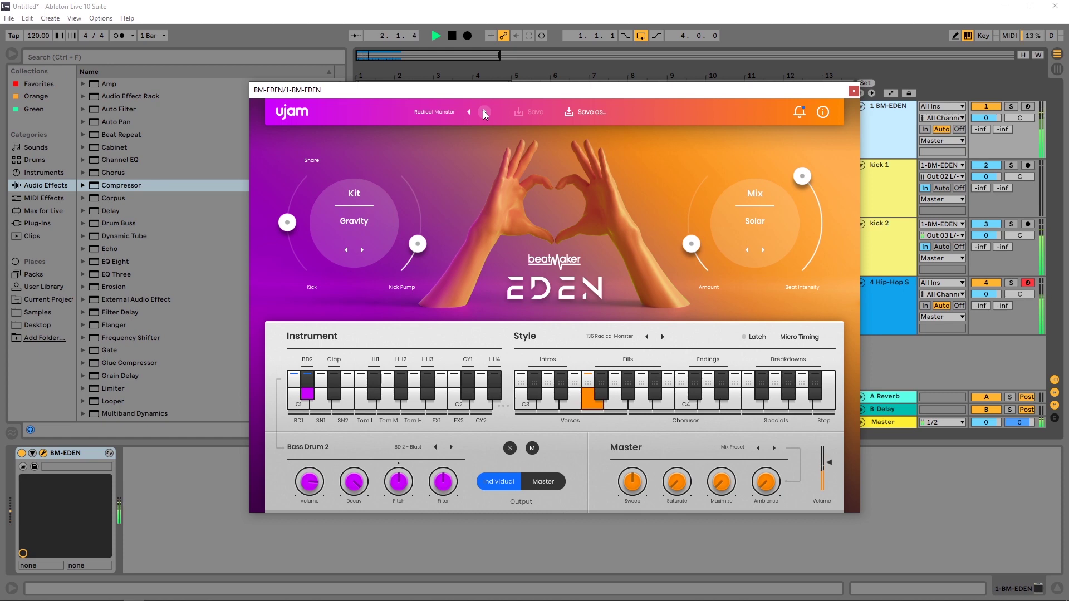
# Move past Retro Style to the Trance Nation preset and audition it, then select the Hip-Hop sub bass track.
pyautogui.click(484, 112)
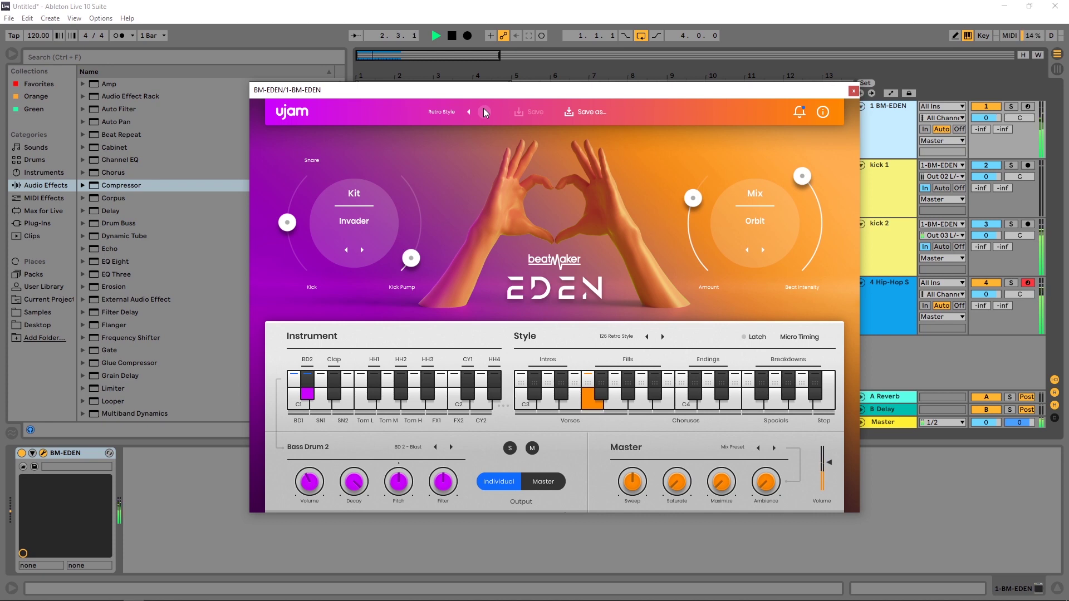
pyautogui.click(485, 112)
pyautogui.press('space')
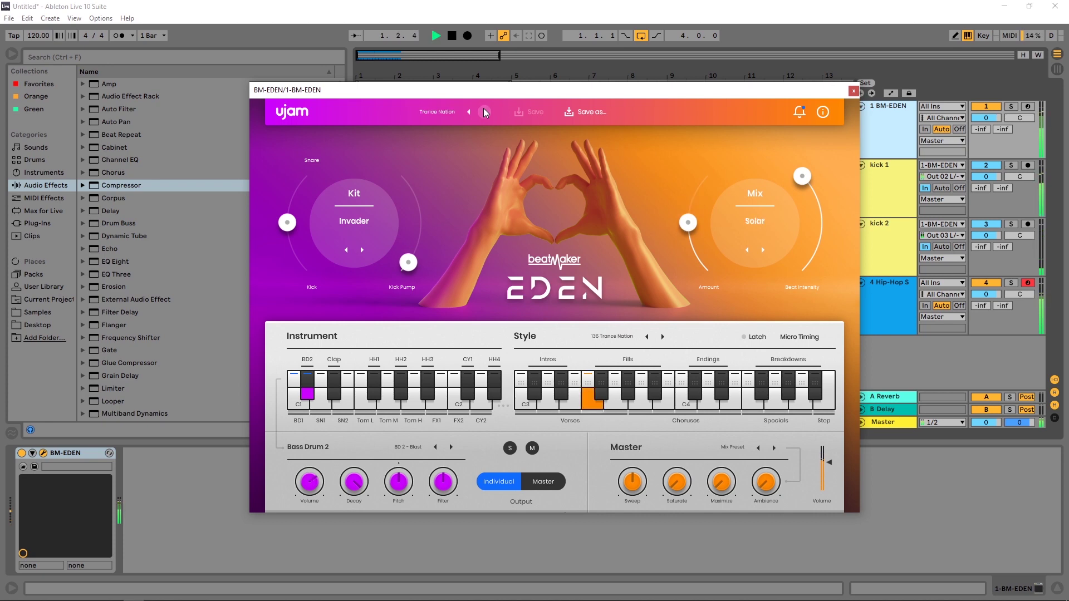
pyautogui.press('space')
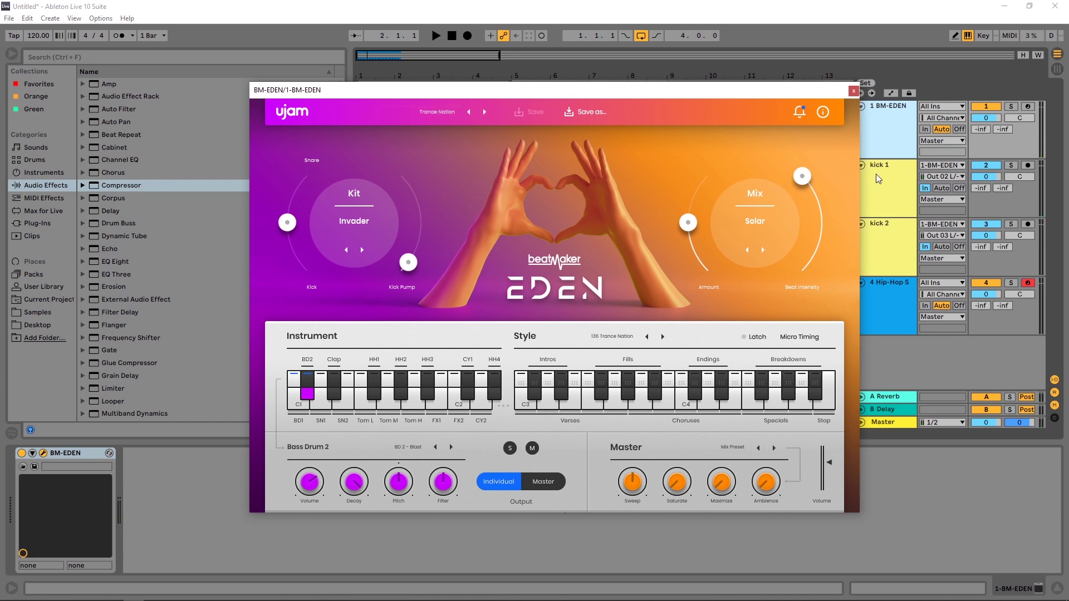
pyautogui.click(888, 298)
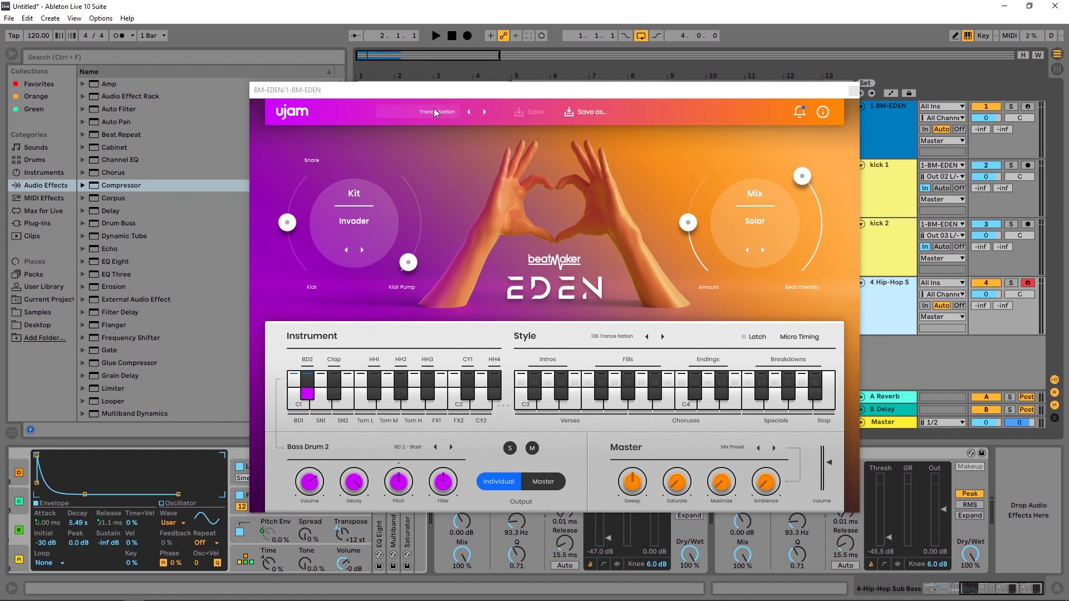
# Audition EDEN kits Hero, Gravity, Stellar, Tesla, Combust and Black Hole, settling on Blast.
pyautogui.click(362, 249)
pyautogui.press('space')
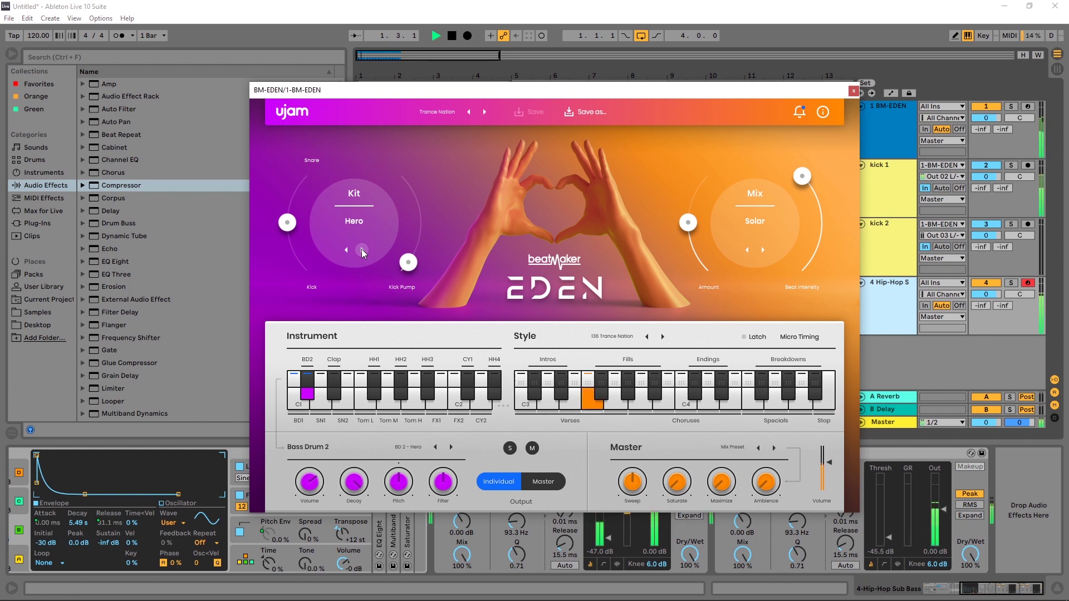
pyautogui.click(362, 249)
pyautogui.click(362, 248)
pyautogui.click(362, 249)
pyautogui.click(362, 249)
pyautogui.click(361, 249)
pyautogui.click(362, 249)
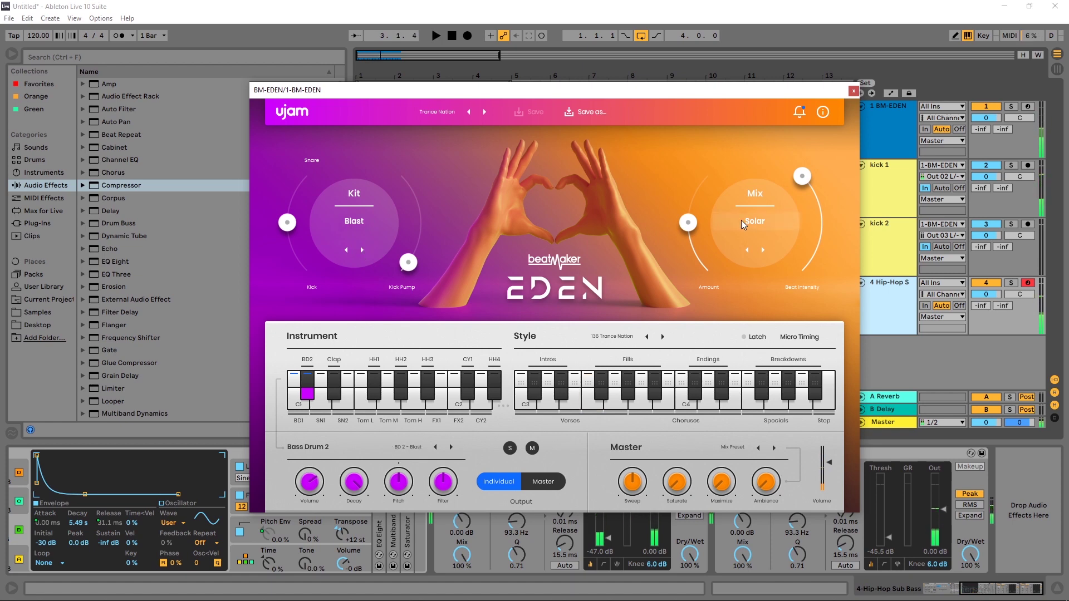
# Try the Crater mix, then go back through Gamma and Warped to the Solar mix and stop playback.
pyautogui.click(758, 222)
pyautogui.click(736, 389)
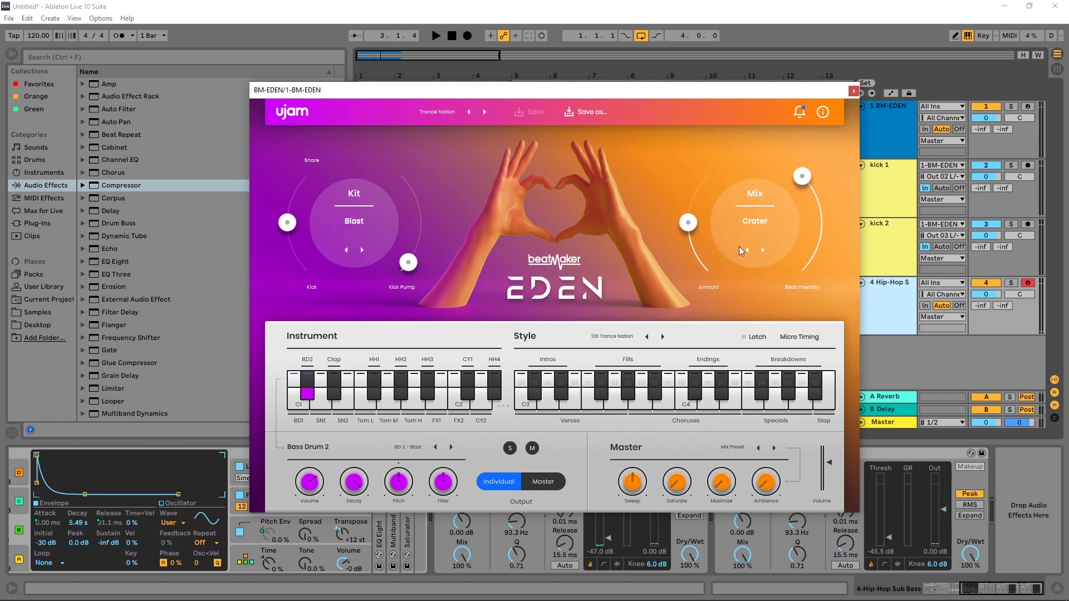
pyautogui.press('space')
pyautogui.click(747, 251)
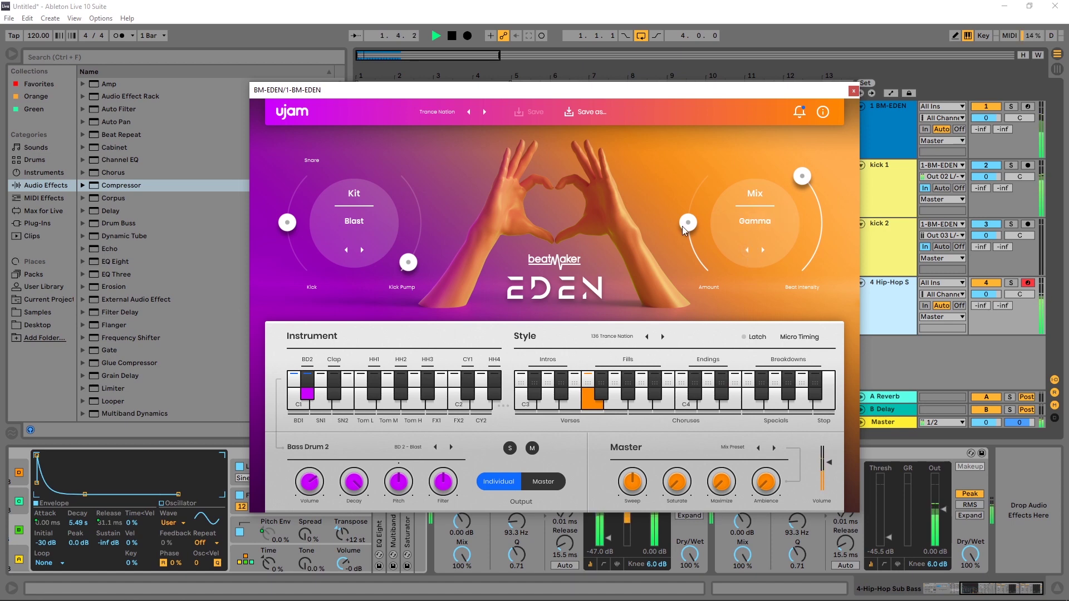
pyautogui.click(746, 251)
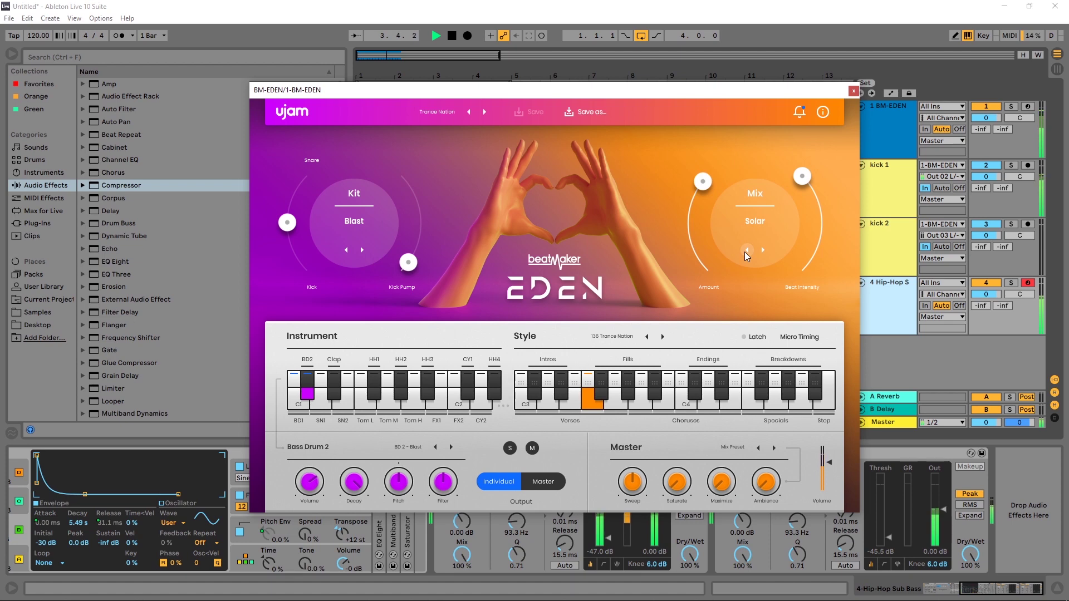
pyautogui.click(746, 251)
pyautogui.press('space')
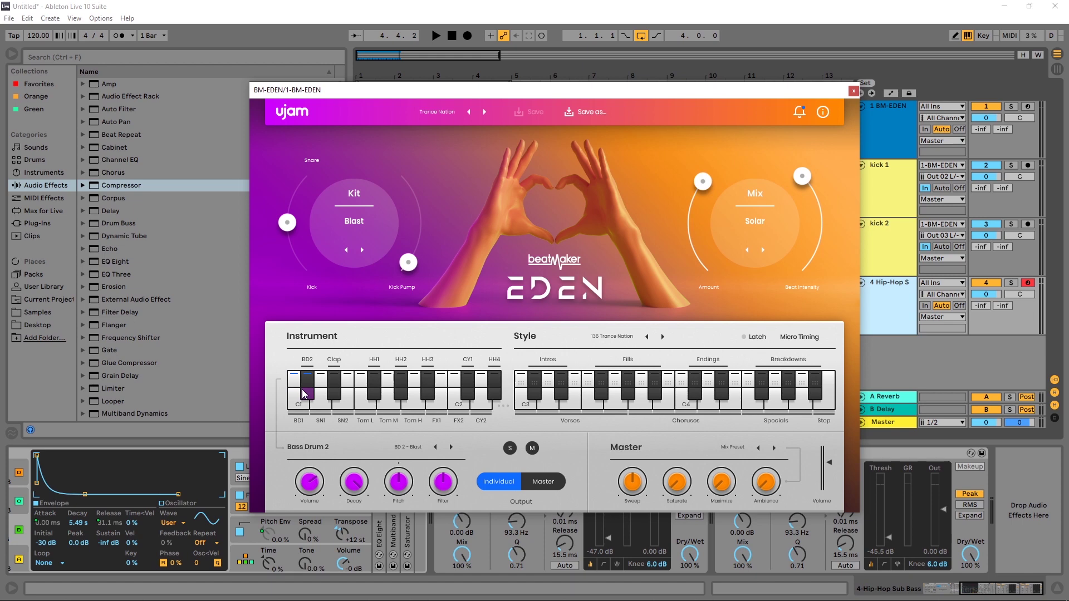
# Check Bass Drum 2, then set EDEN's Tom High output from Master to Individual.
pyautogui.click(304, 394)
pyautogui.click(413, 410)
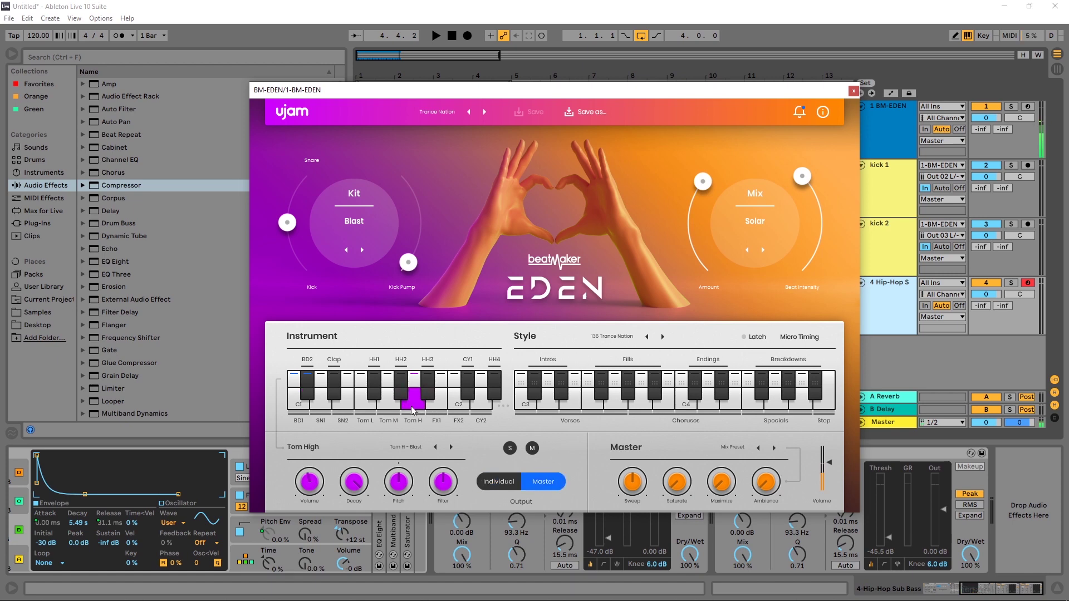
pyautogui.click(498, 482)
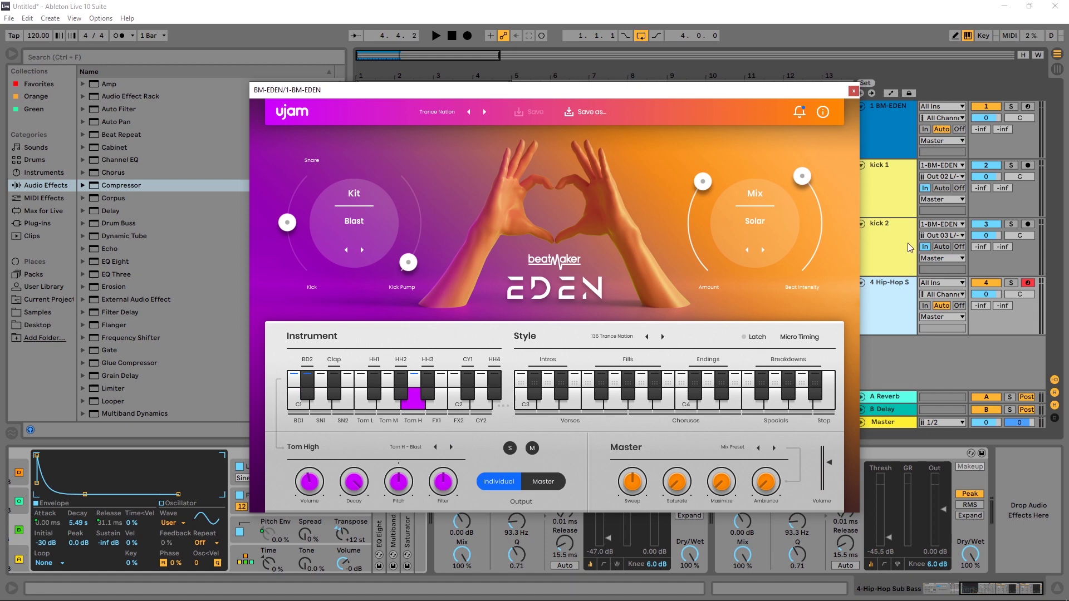